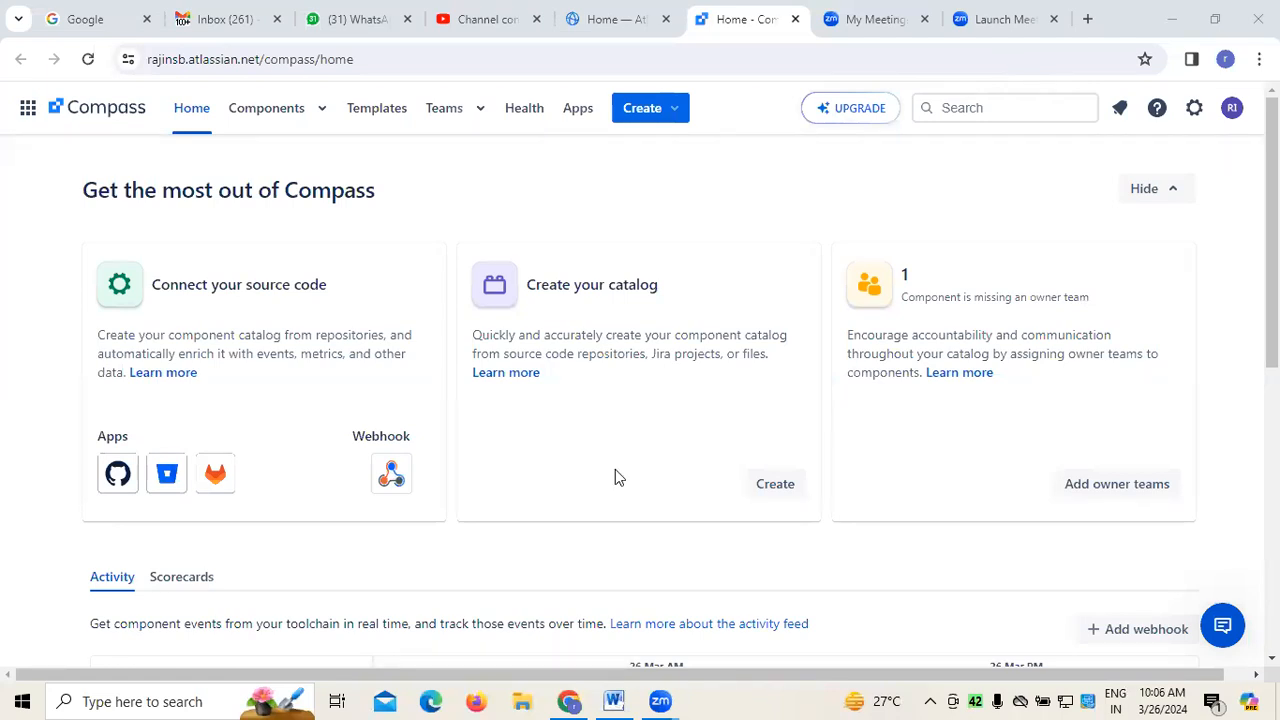
Examine the home page's setup cards, activity feed, scorecards, announcements and CheckOps actions sections
{"action": "scroll", "coordinate": [489, 427], "scroll_direction": "down", "scroll_amount": 3}
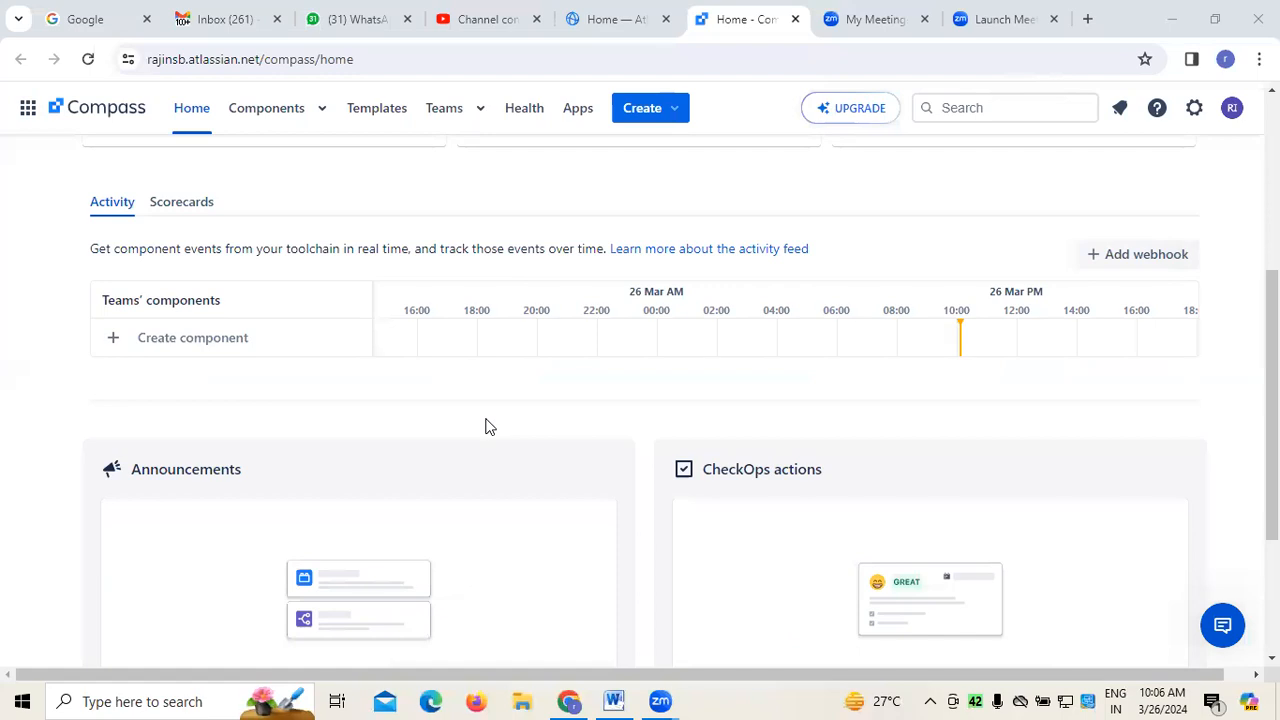
{"action": "scroll", "coordinate": [489, 427], "scroll_direction": "up", "scroll_amount": 3}
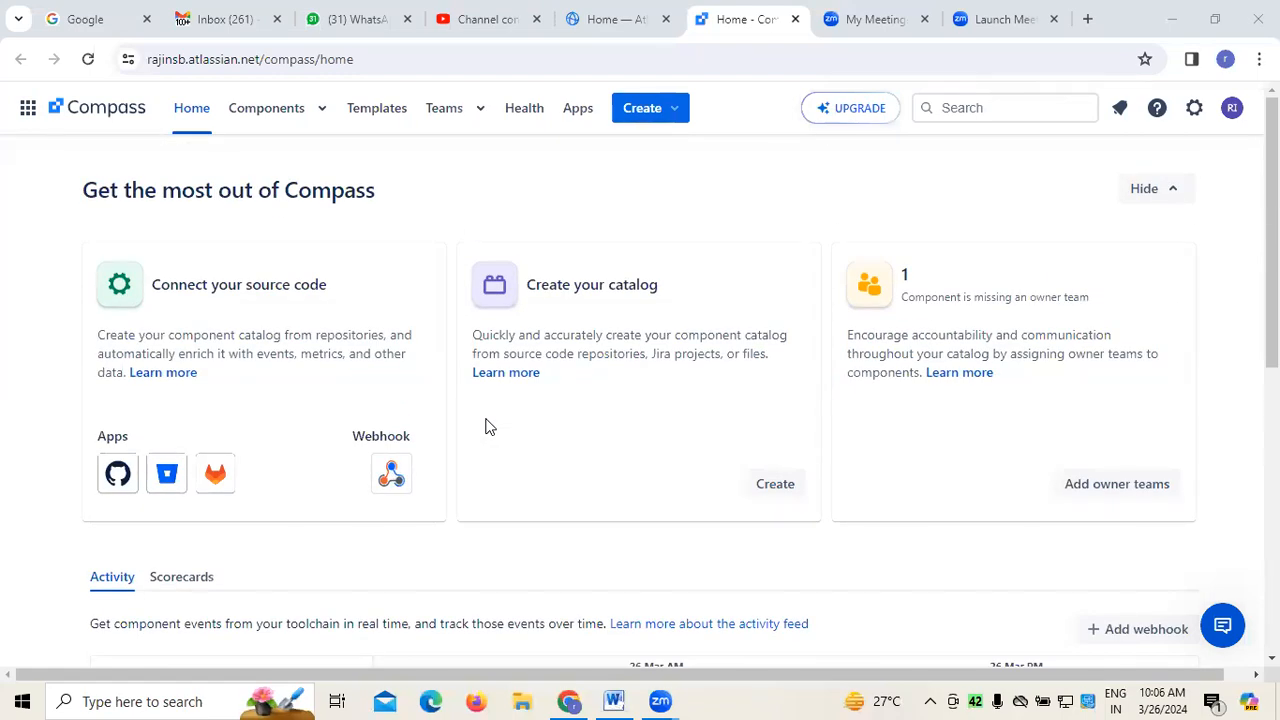
{"action": "scroll", "coordinate": [489, 427], "scroll_direction": "down", "scroll_amount": 2}
{"action": "scroll", "coordinate": [489, 427], "scroll_direction": "up", "scroll_amount": 2}
{"action": "scroll", "coordinate": [433, 453], "scroll_direction": "down", "scroll_amount": 4}
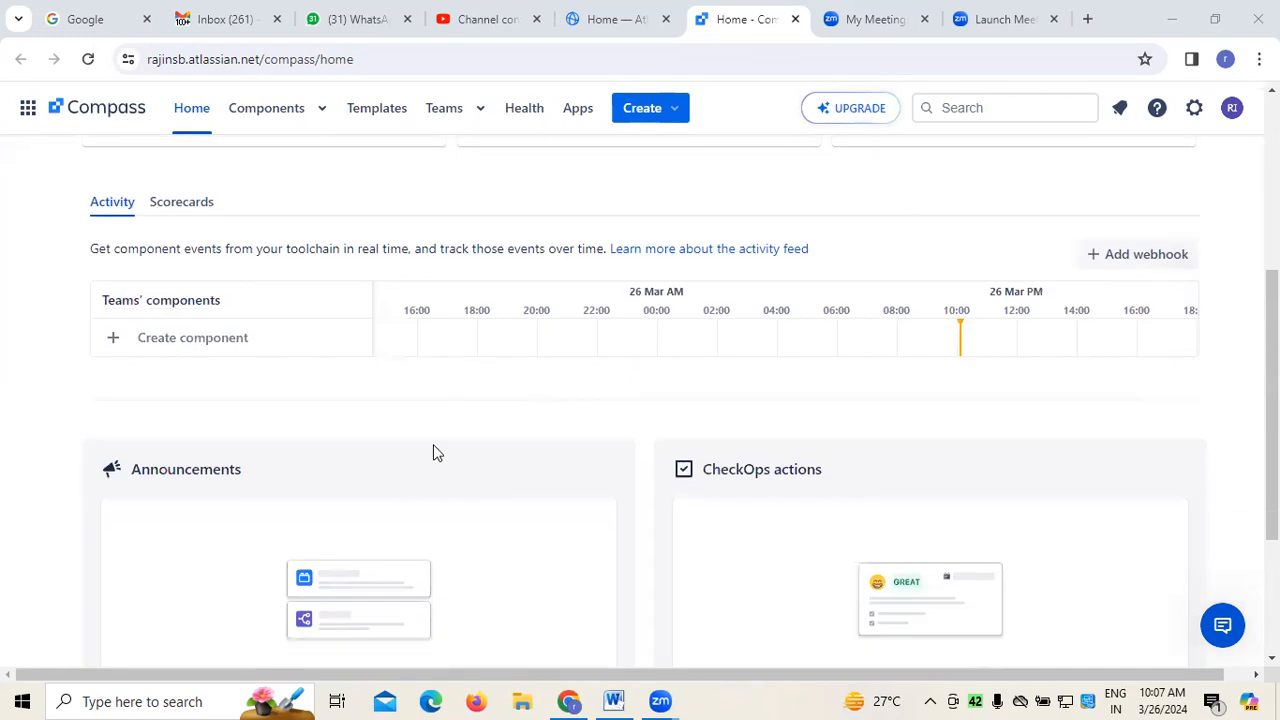
{"action": "scroll", "coordinate": [450, 488], "scroll_direction": "down", "scroll_amount": 3}
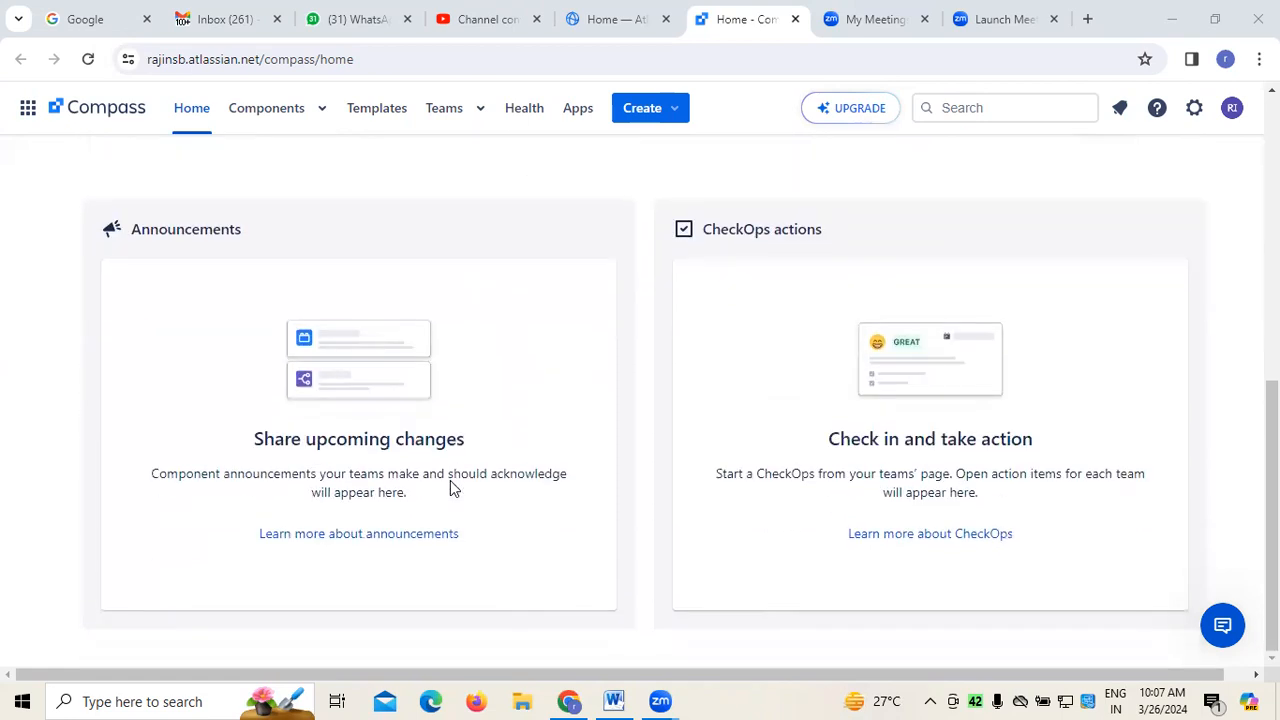
{"action": "scroll", "coordinate": [450, 487], "scroll_direction": "up", "scroll_amount": 3}
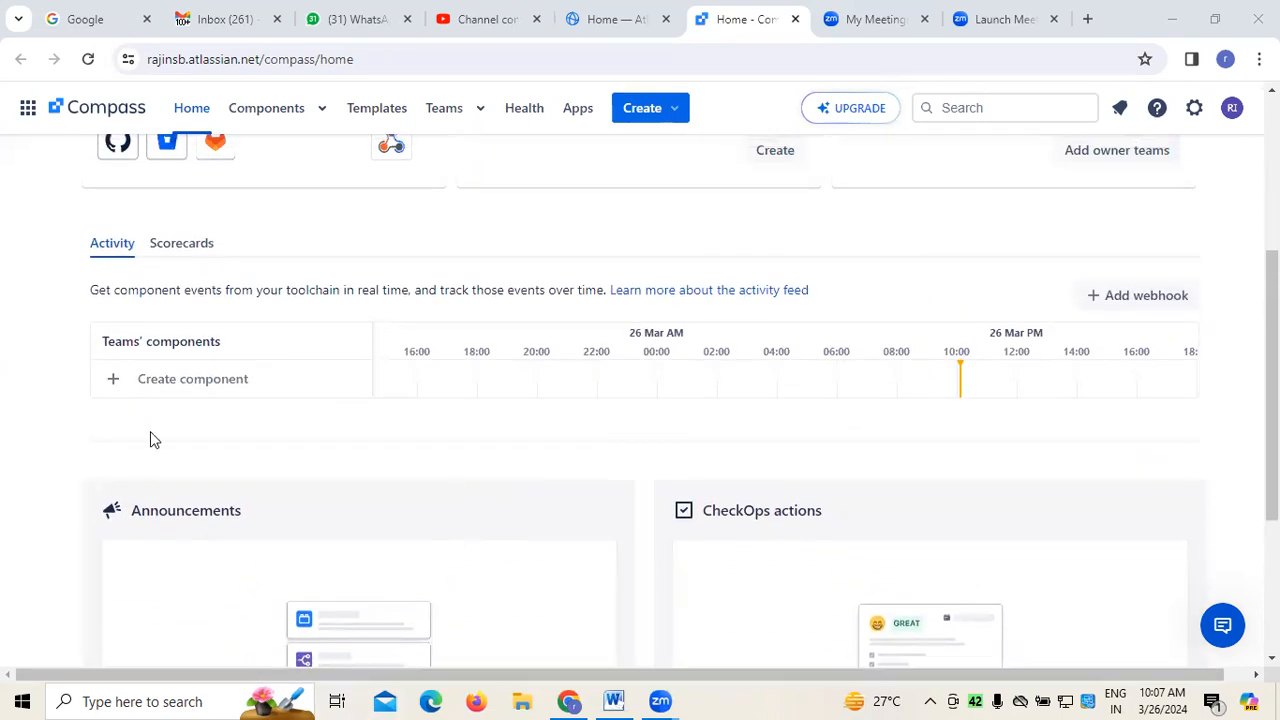
{"action": "left_click", "coordinate": [176, 248]}
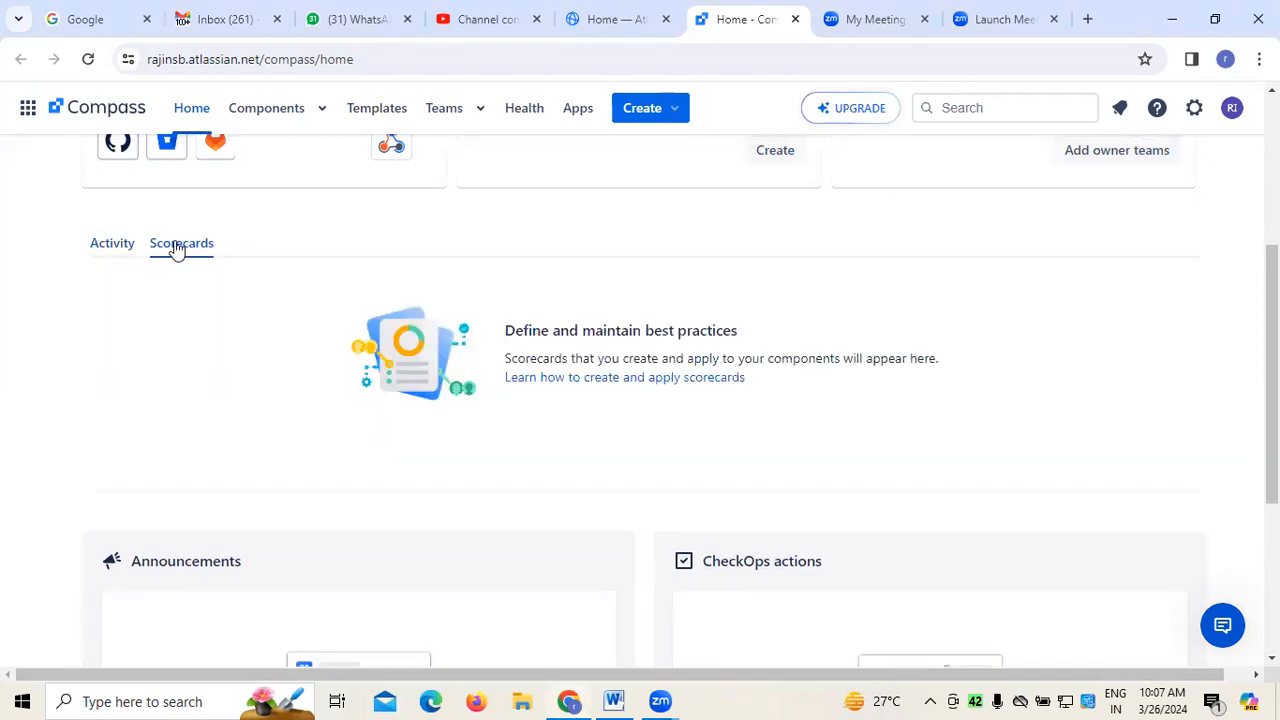
{"action": "left_click", "coordinate": [98, 245]}
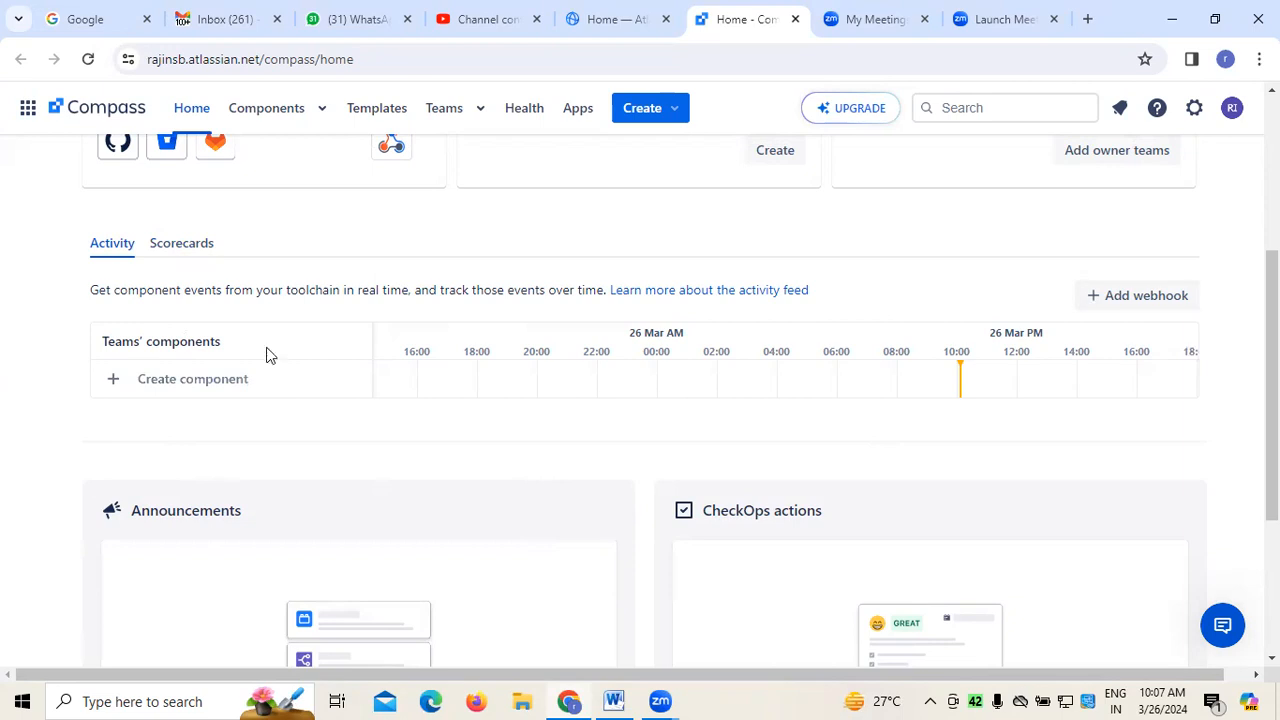
Start a new component from the home page's activity section with type Service and the name "API Integration"
{"action": "left_click", "coordinate": [229, 381]}
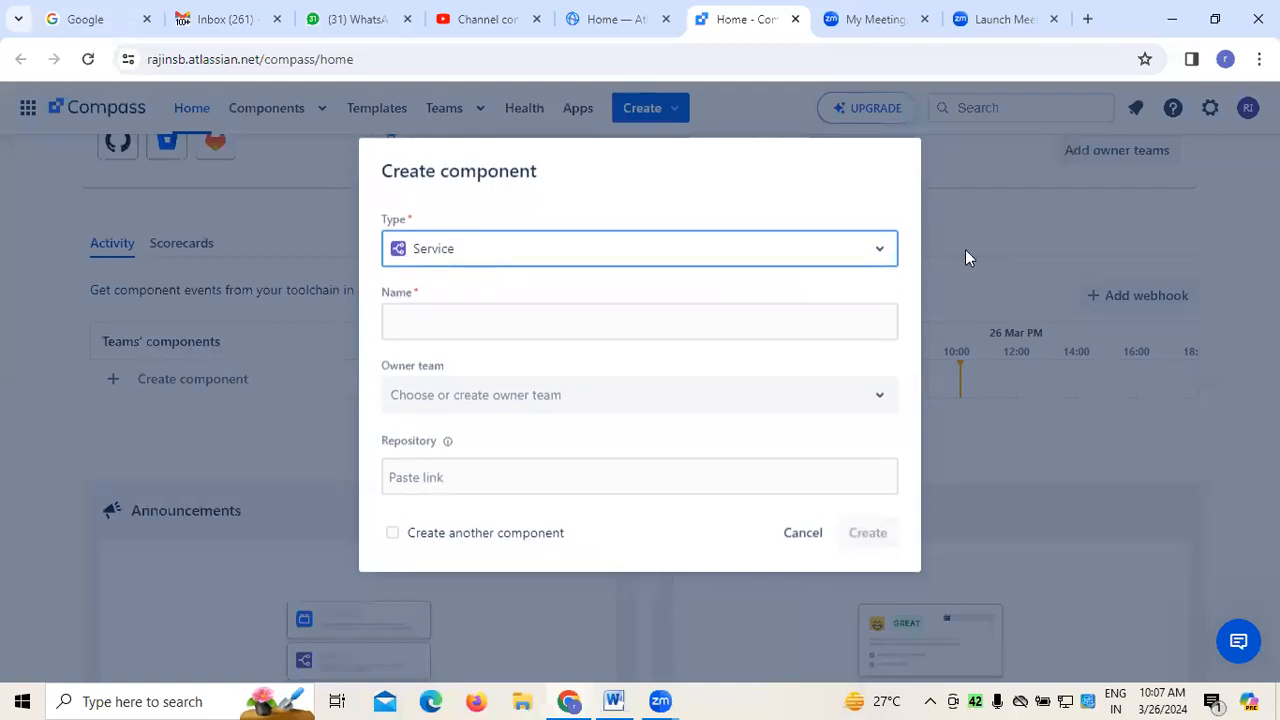
{"action": "left_click", "coordinate": [881, 254]}
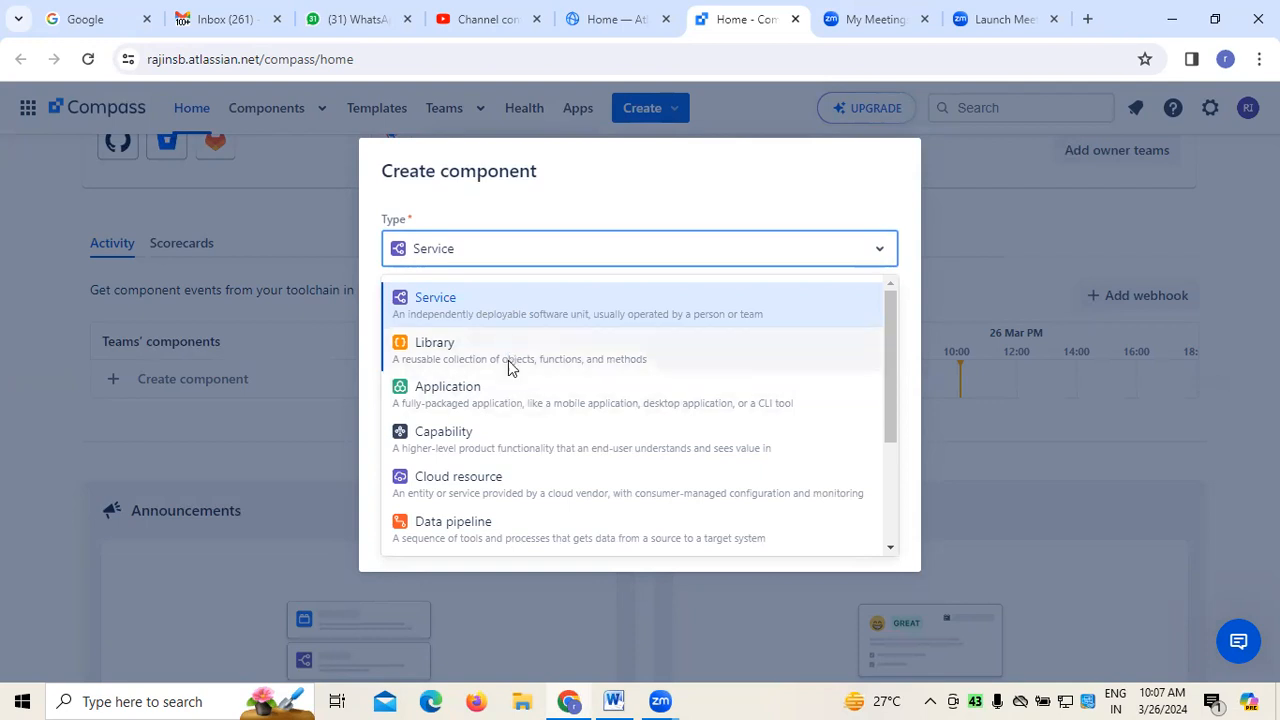
{"action": "scroll", "coordinate": [512, 480], "scroll_direction": "down", "scroll_amount": 3}
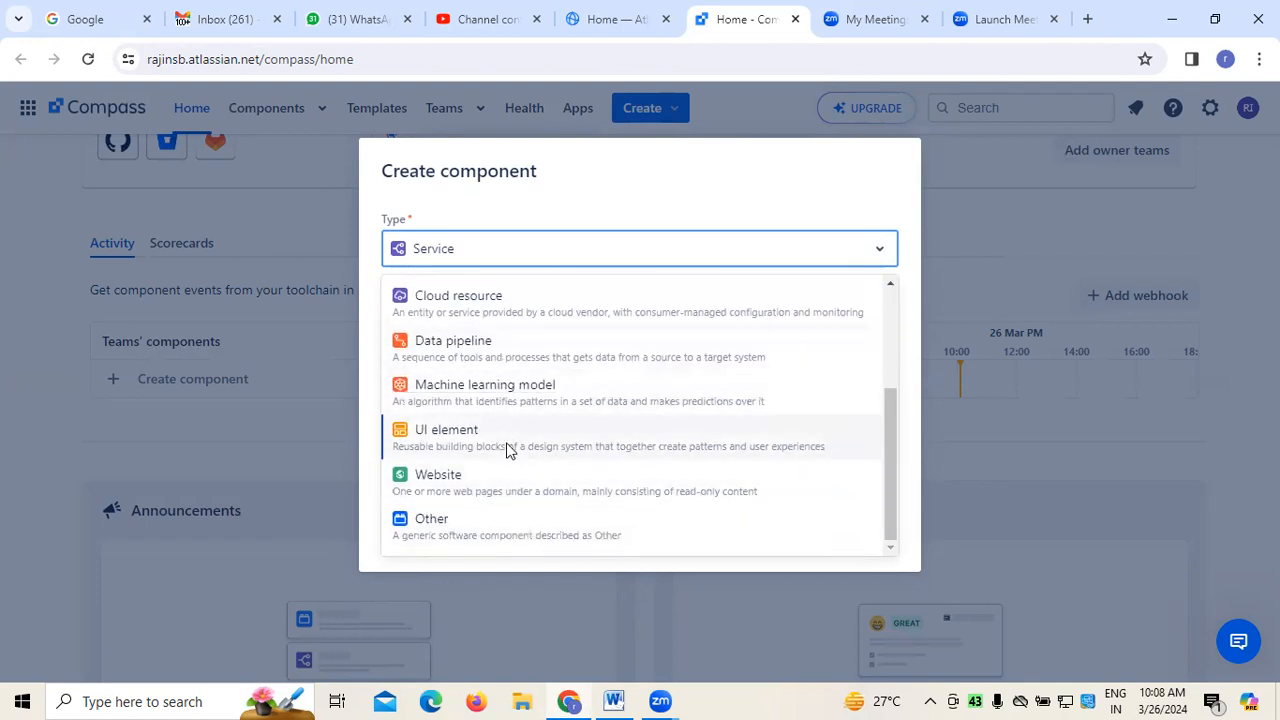
{"action": "scroll", "coordinate": [514, 478], "scroll_direction": "up", "scroll_amount": 4}
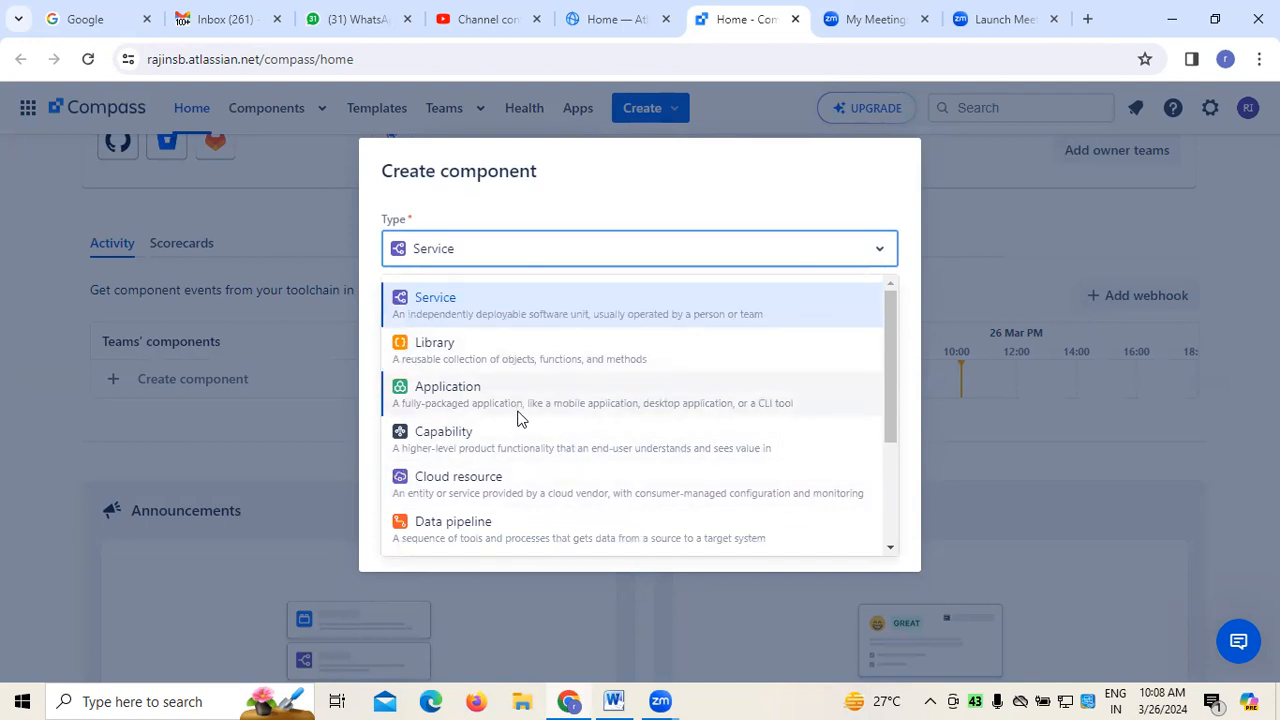
{"action": "left_click", "coordinate": [521, 313]}
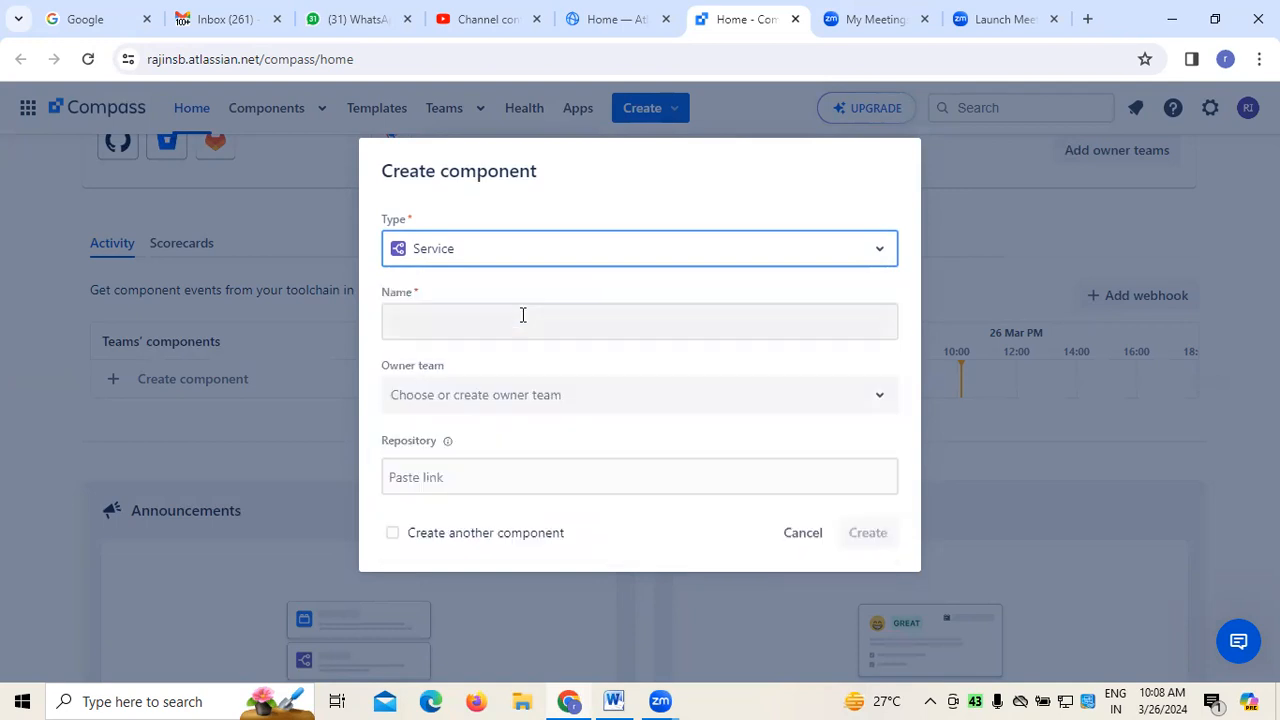
{"action": "left_click", "coordinate": [453, 319]}
{"action": "type", "text": "API"}
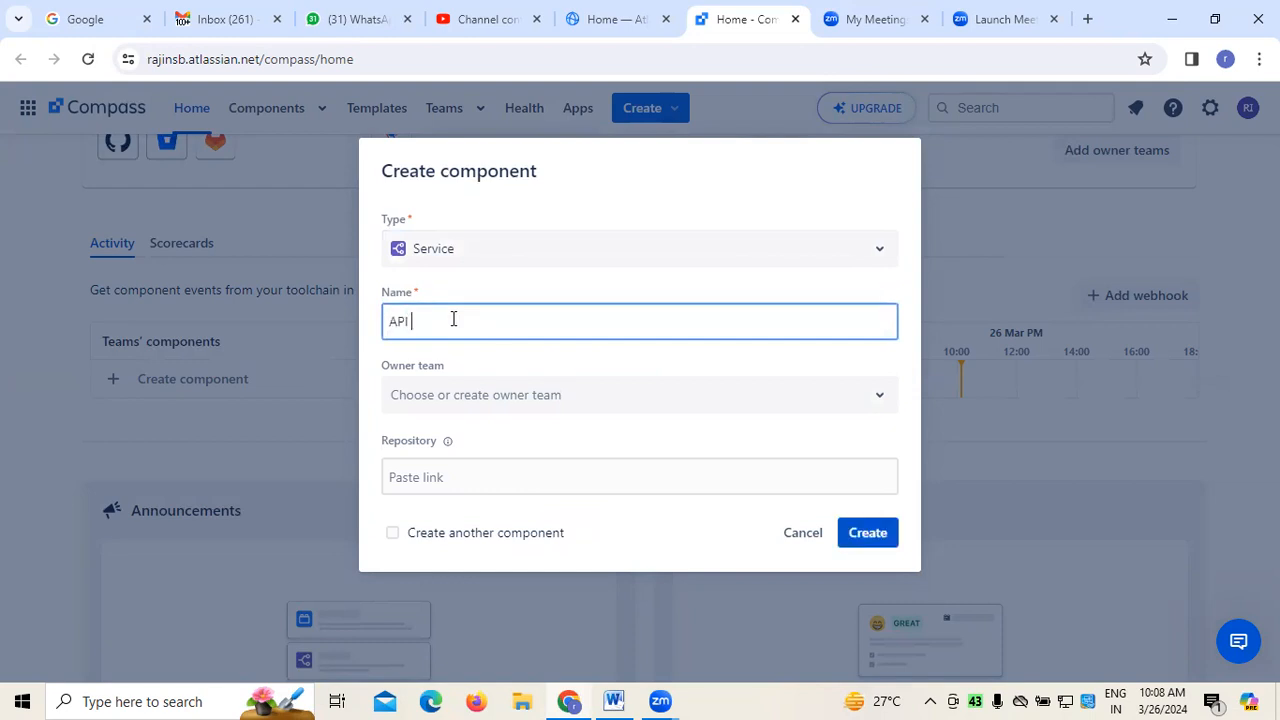
{"action": "type", "text": " Integration"}
{"action": "left_click", "coordinate": [884, 402]}
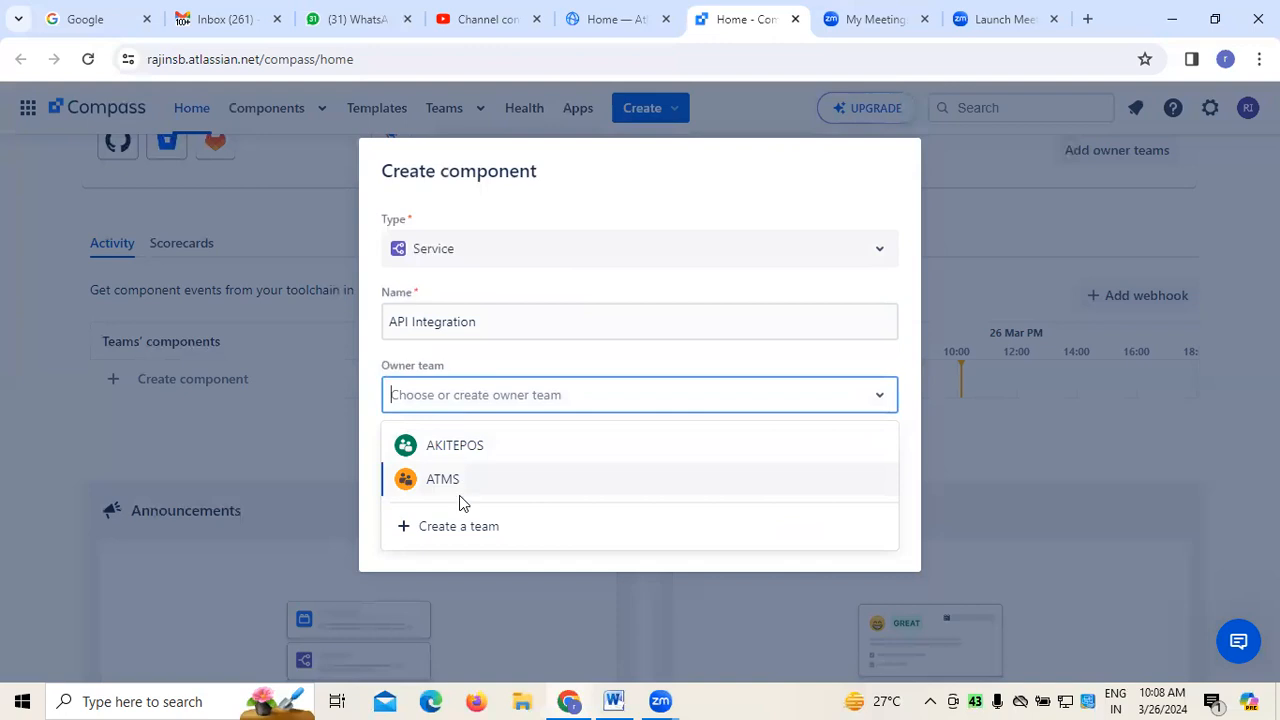
{"action": "left_click", "coordinate": [461, 526]}
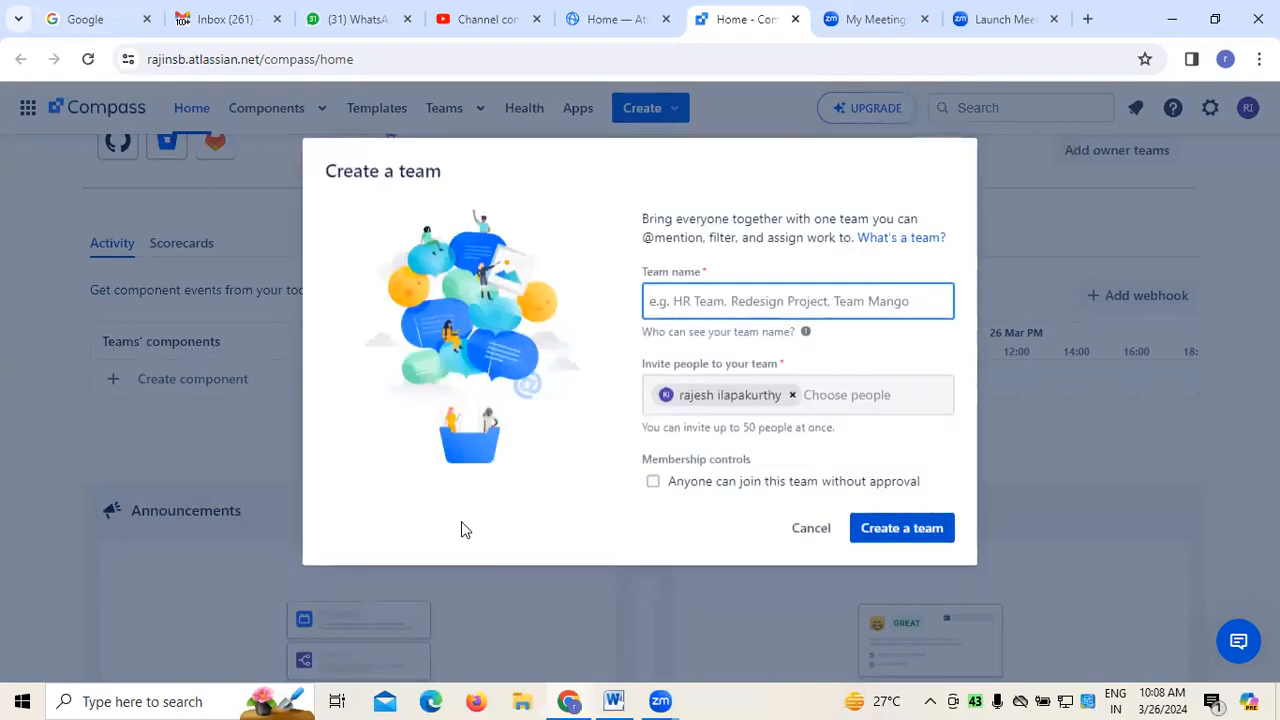
{"action": "left_click", "coordinate": [800, 532]}
Assign AKITEPOS as the owner team and create the component without a repository link
{"action": "left_click", "coordinate": [880, 394]}
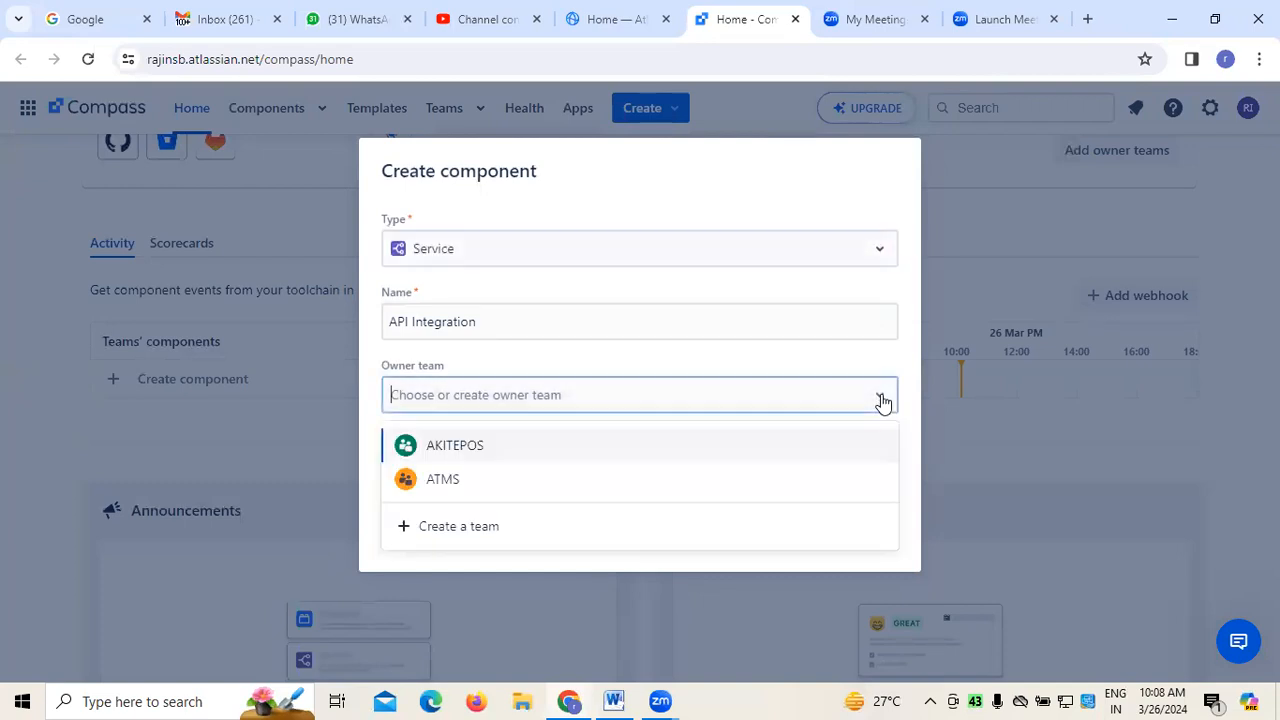
{"action": "left_click", "coordinate": [457, 447]}
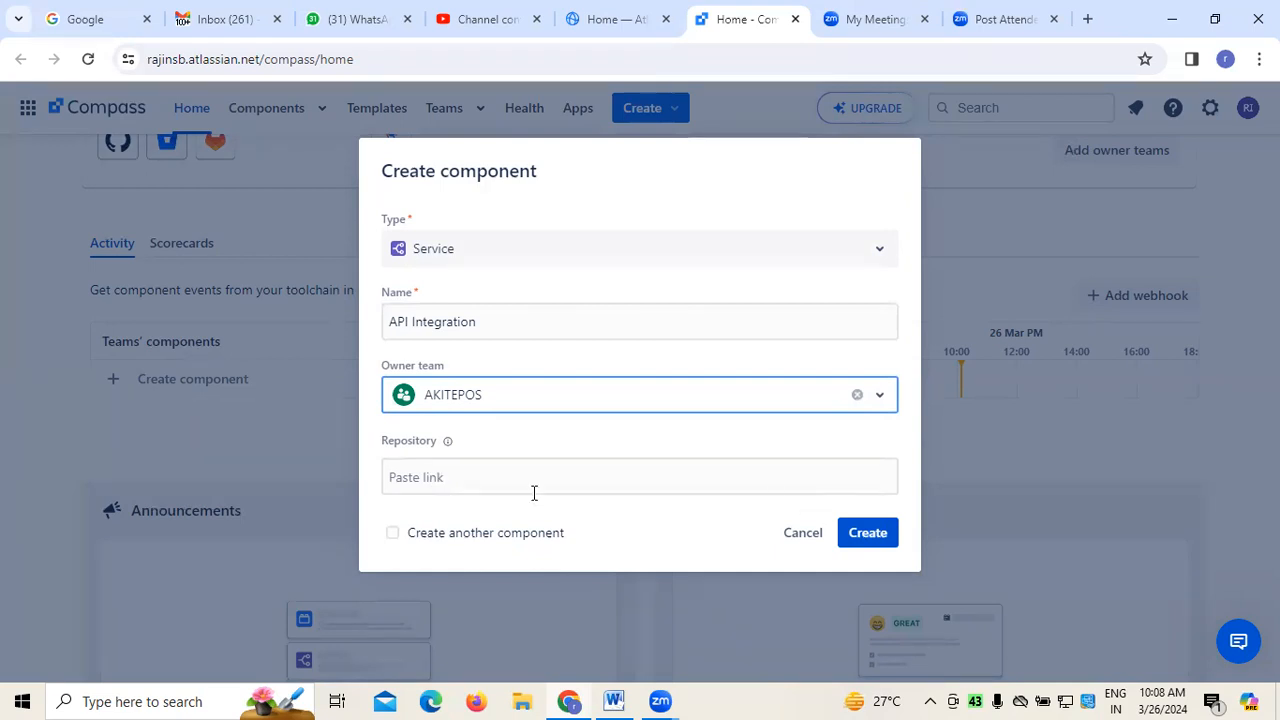
{"action": "left_click", "coordinate": [427, 478]}
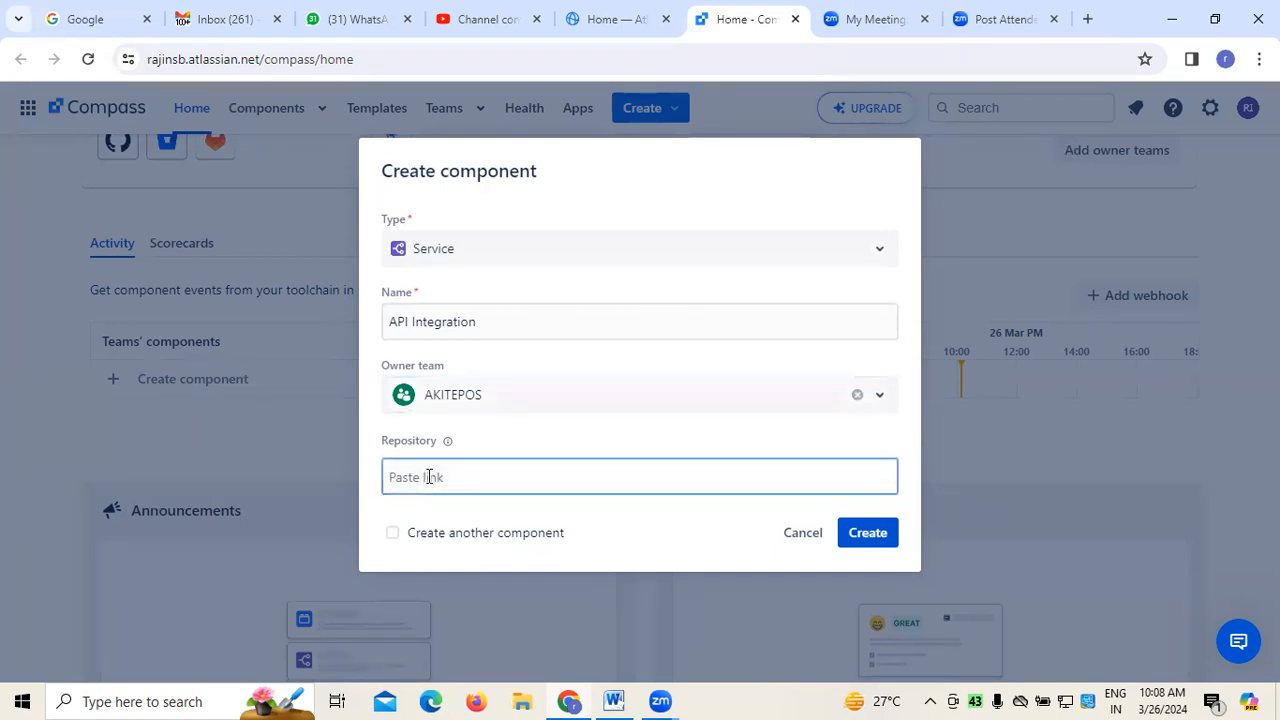
{"action": "left_click", "coordinate": [871, 542]}
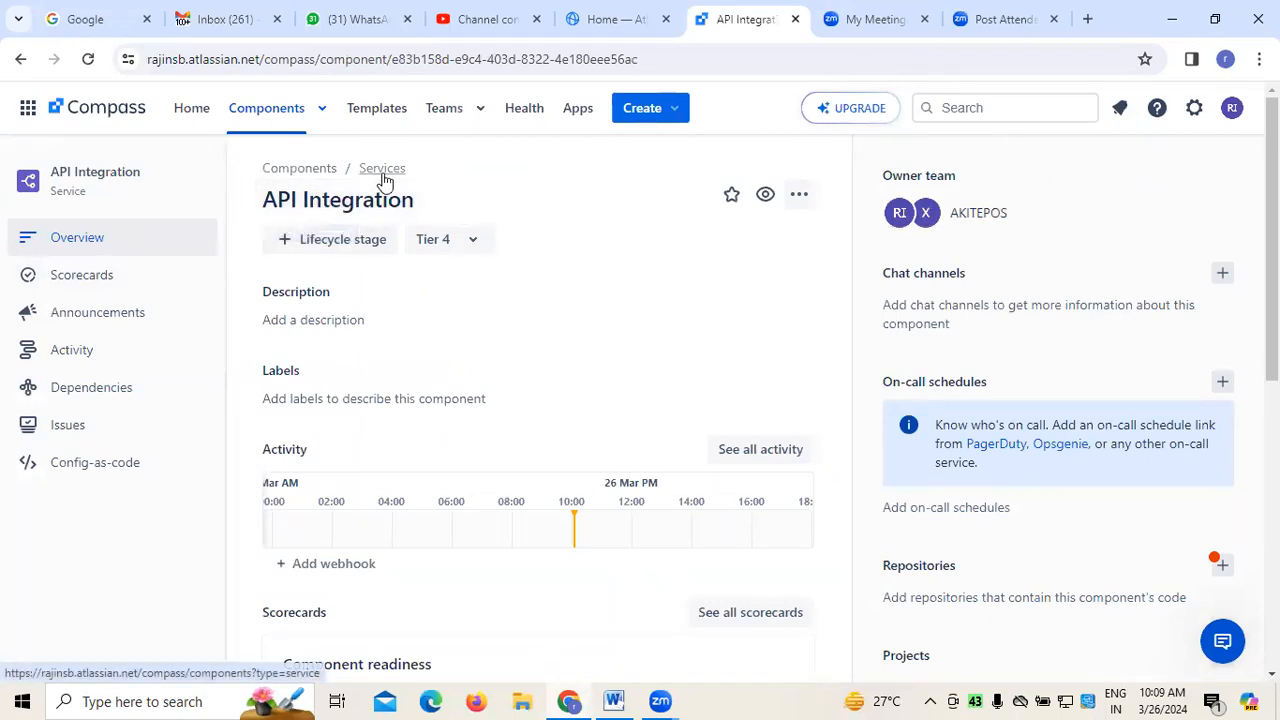
Set the description to "API intergration to communicate with two different applications and here we are using RestFul API to create API for this Project"
{"action": "left_click", "coordinate": [318, 313]}
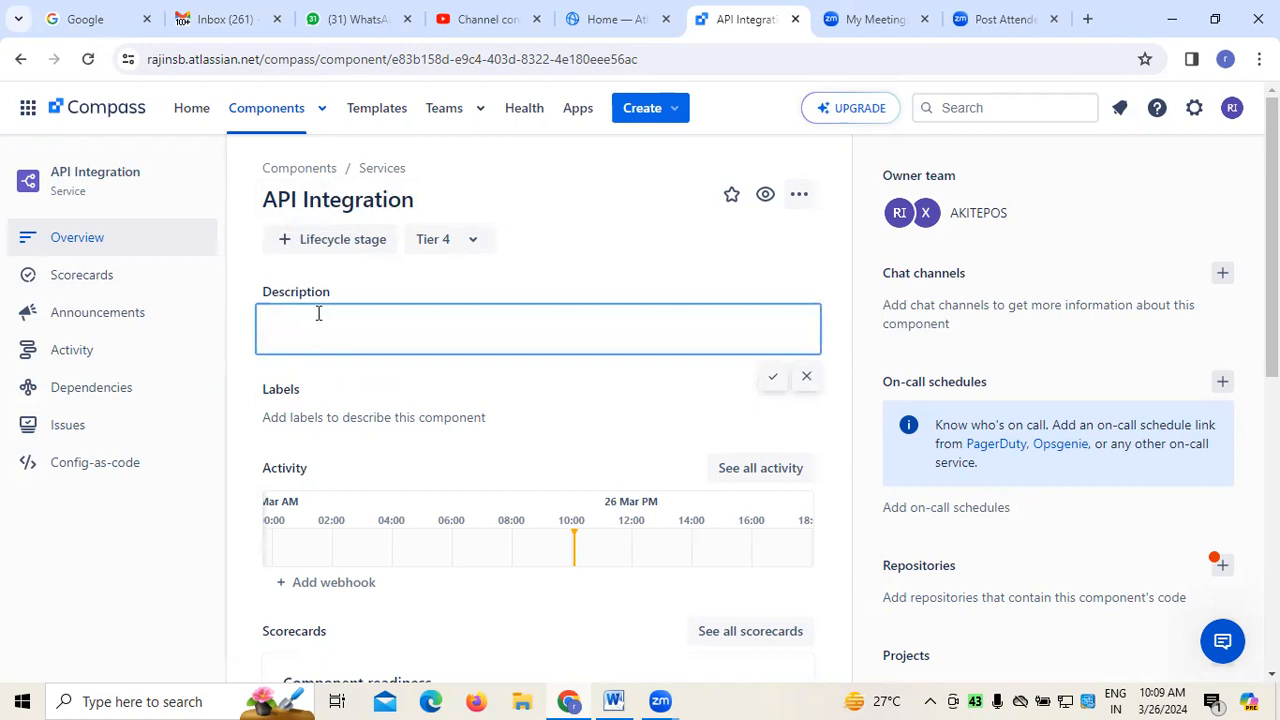
{"action": "type", "text": "API ine"}
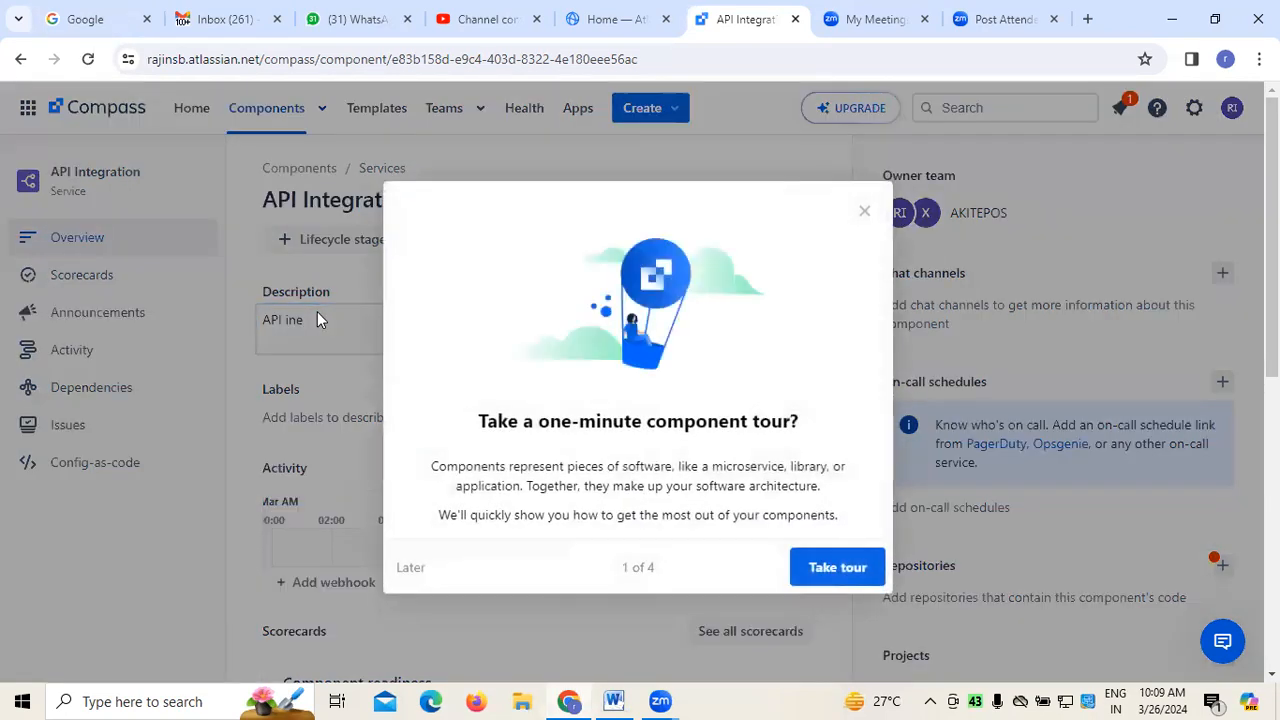
{"action": "left_click", "coordinate": [865, 211]}
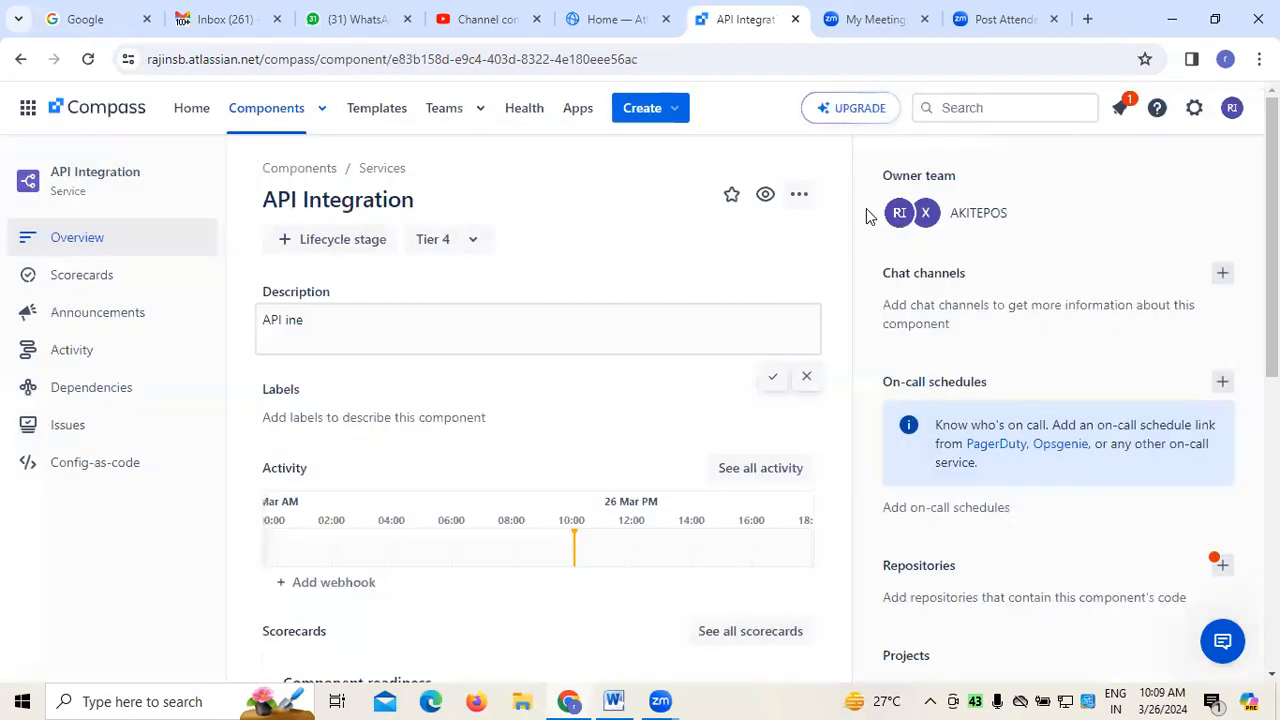
{"action": "left_click", "coordinate": [325, 317]}
{"action": "key", "text": "BackSpace"}
{"action": "type", "text": "tergration"}
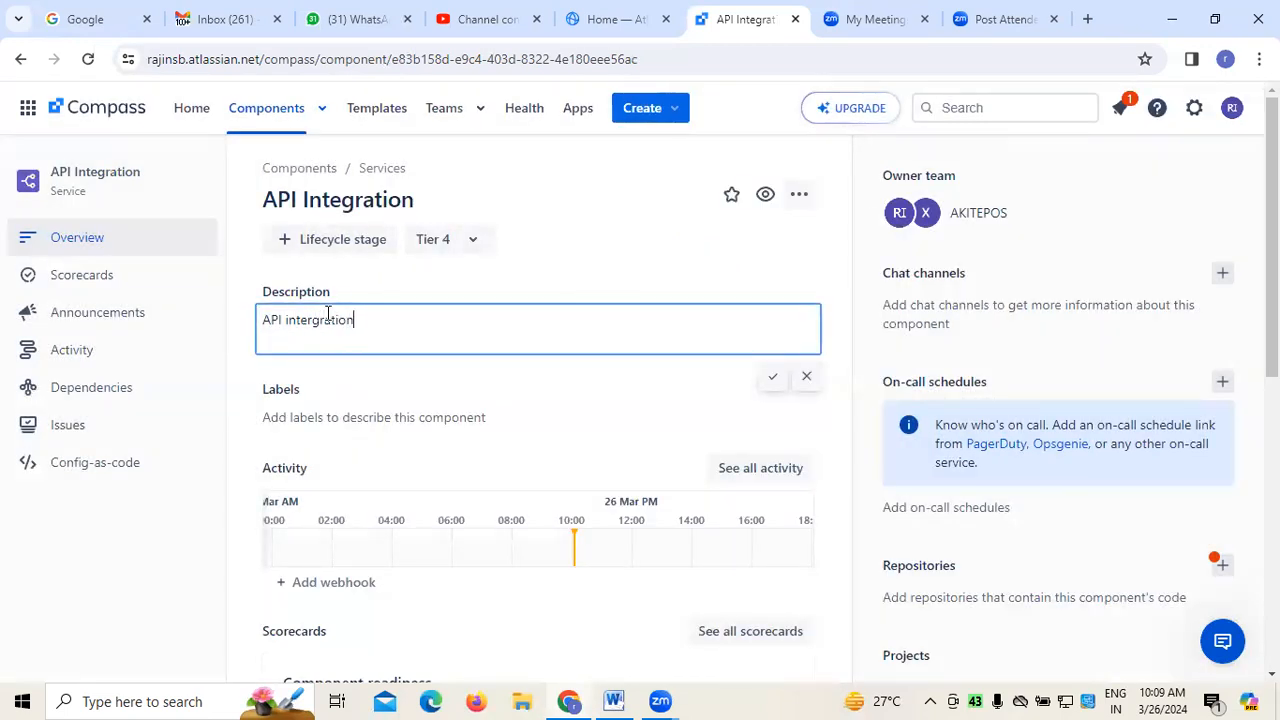
{"action": "type", "text": " to communicate with tw"}
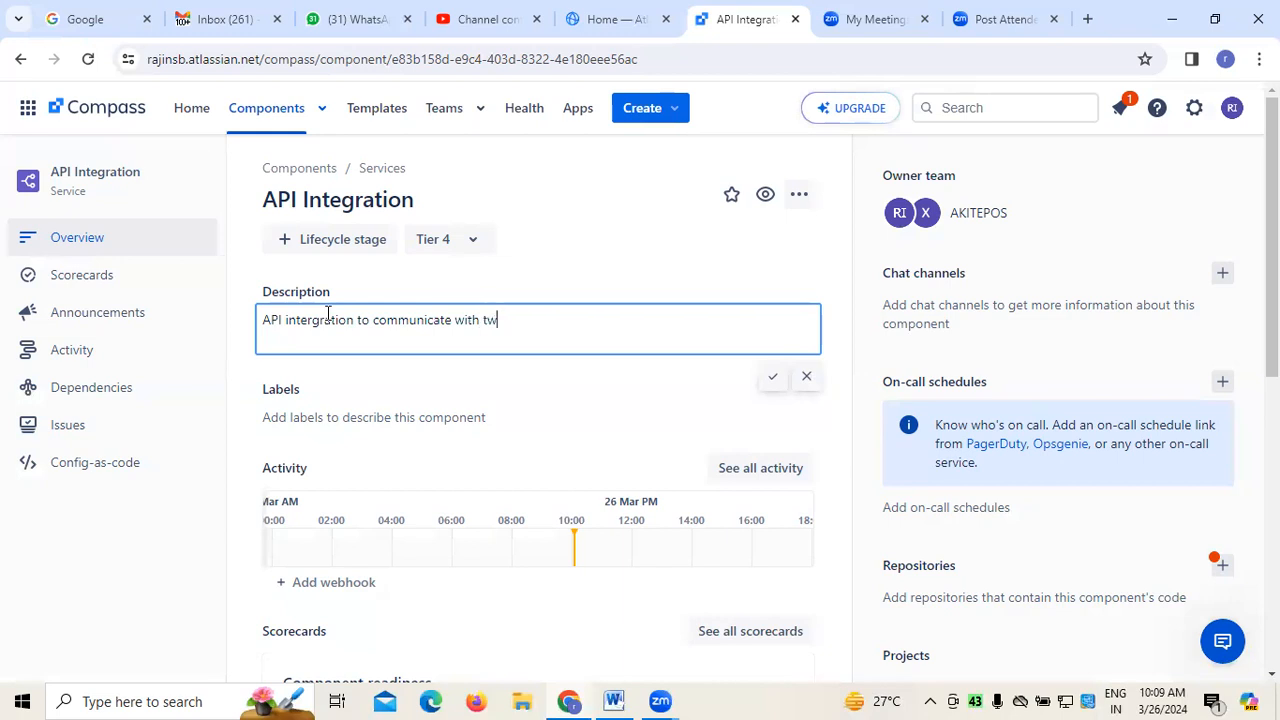
{"action": "type", "text": "o different pplications and"}
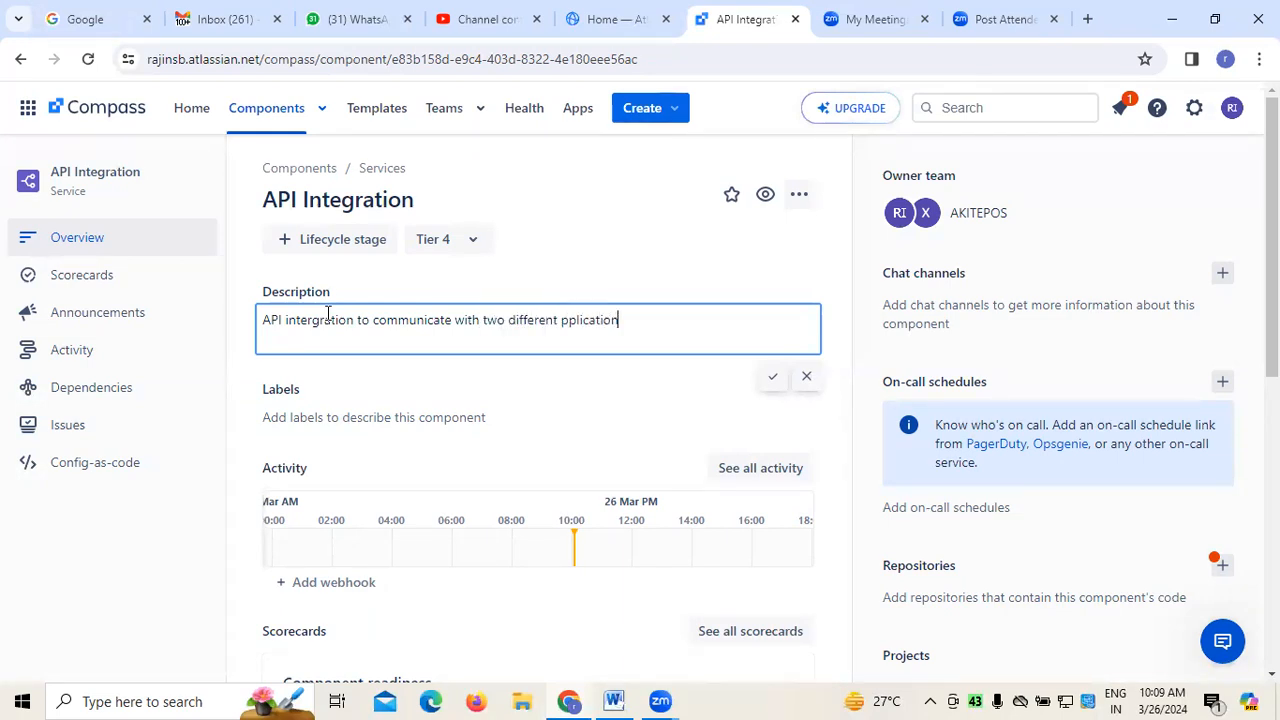
{"action": "key", "text": "BackSpace"}
{"action": "key", "text": "BackSpace"}
{"action": "key", "text": "BackSpace"}
{"action": "key", "text": "BackSpace"}
{"action": "key", "text": "BackSpace"}
{"action": "key", "text": "BackSpace"}
{"action": "key", "text": "BackSpace"}
{"action": "key", "text": "BackSpace"}
{"action": "key", "text": "BackSpace"}
{"action": "key", "text": "BackSpace"}
{"action": "key", "text": "BackSpace"}
{"action": "key", "text": "BackSpace"}
{"action": "key", "text": "BackSpace"}
{"action": "key", "text": "BackSpace"}
{"action": "type", "text": "applications a"}
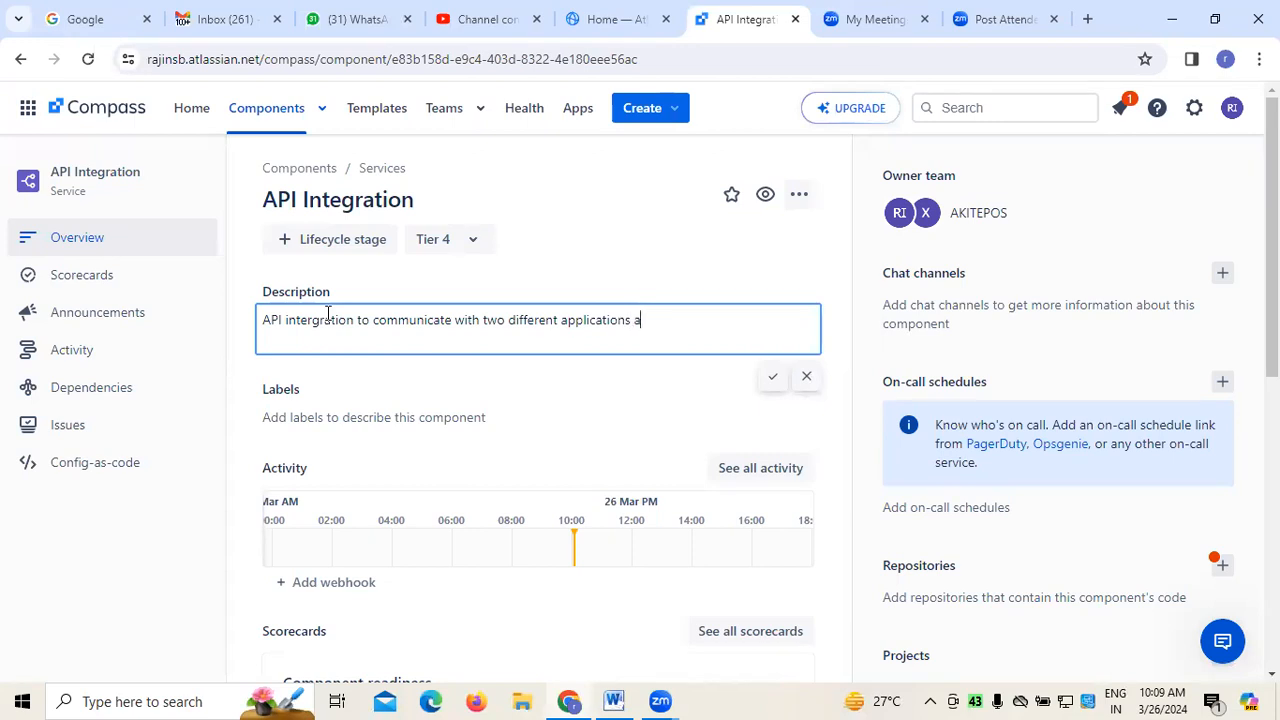
{"action": "type", "text": "nd here we are using R"}
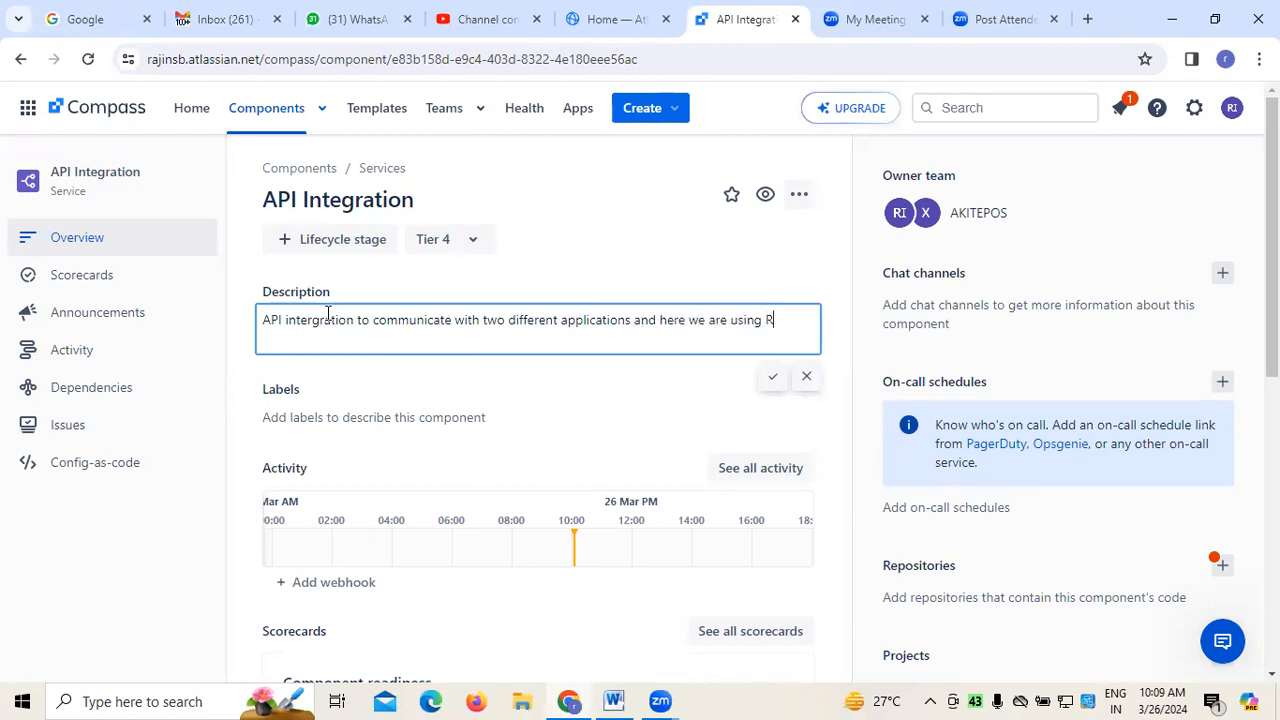
{"action": "type", "text": "estFul API to create API"}
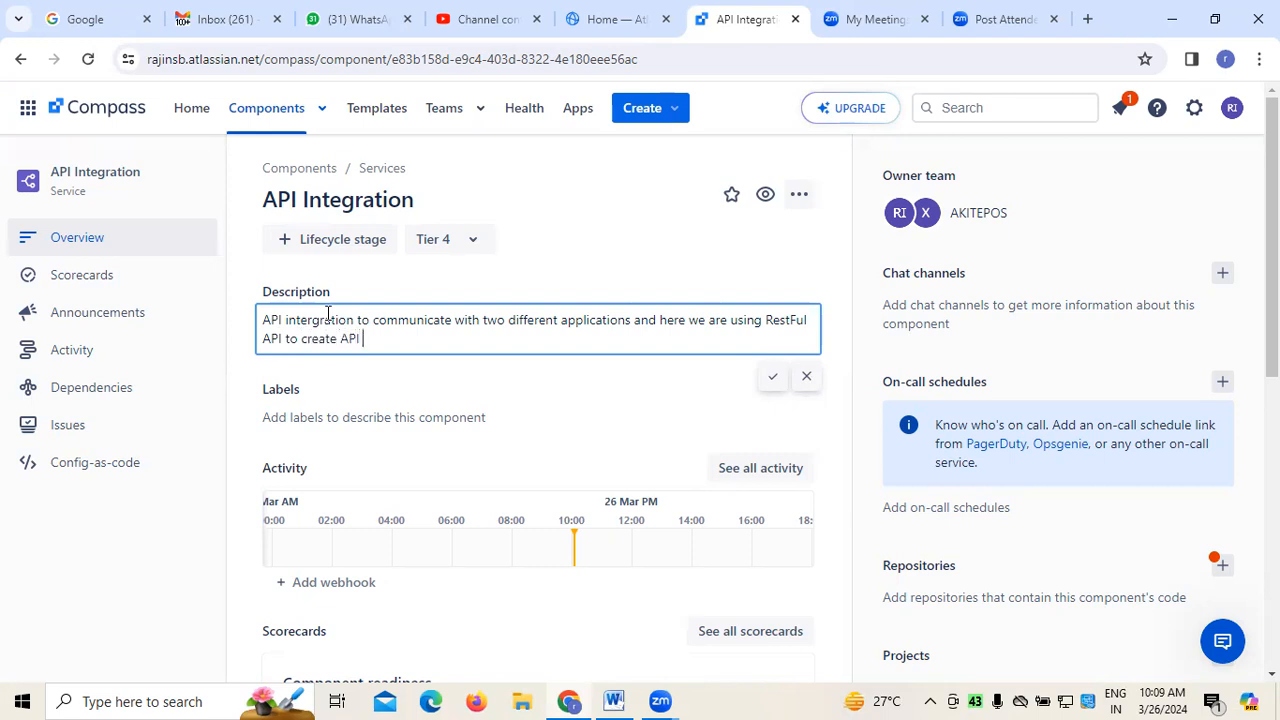
{"action": "type", "text": " for tihis Project"}
{"action": "left_click", "coordinate": [770, 384]}
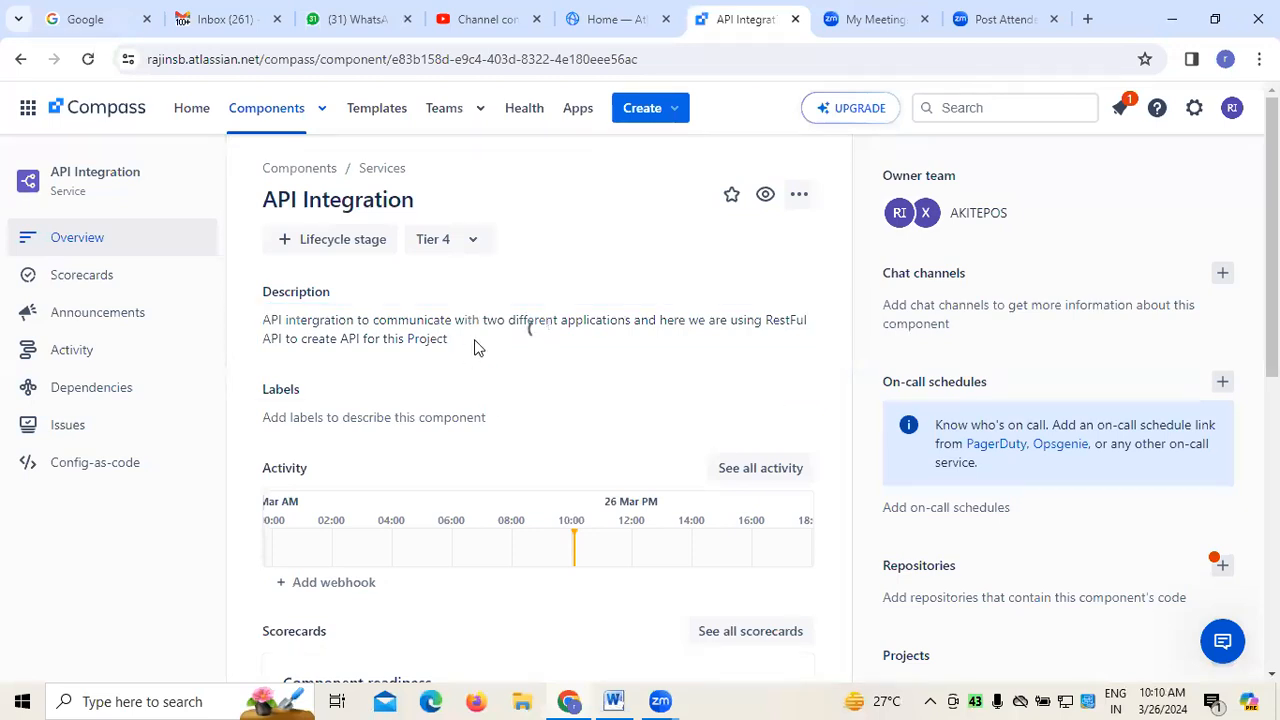
Add the new labels "api-" and "restful" to the API Integration component
{"action": "left_click", "coordinate": [474, 420]}
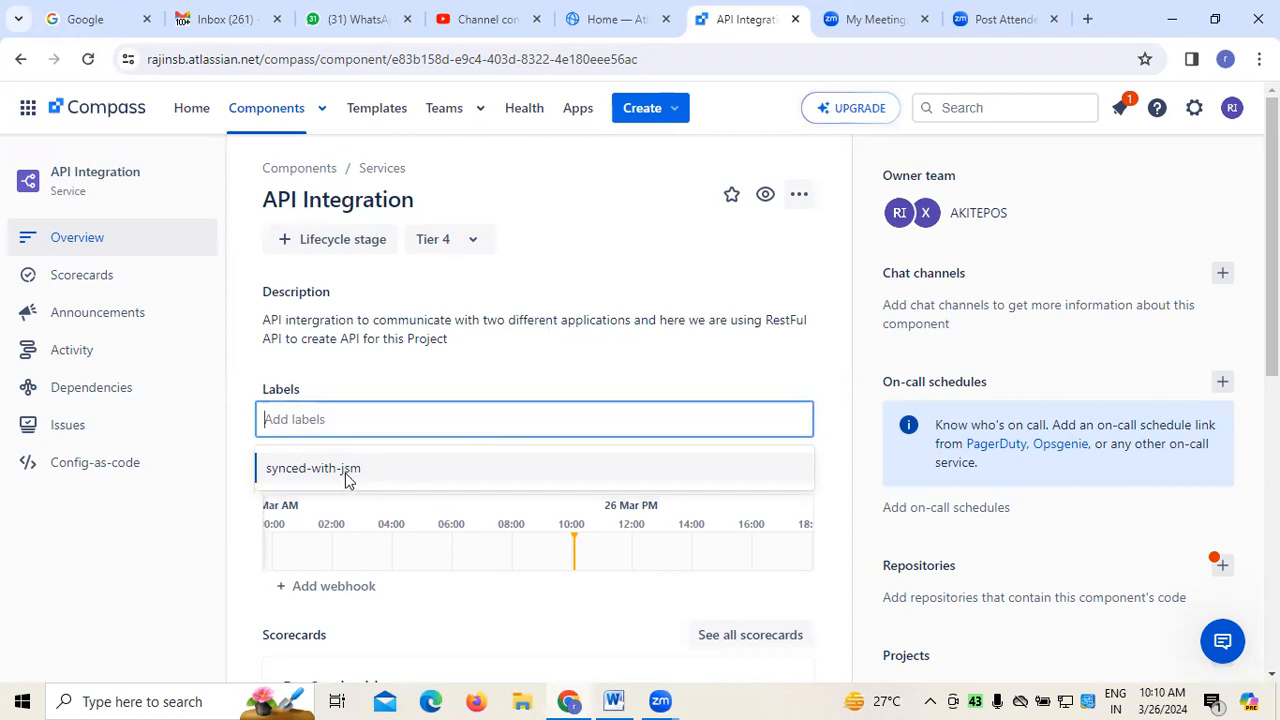
{"action": "type", "text": "api-"}
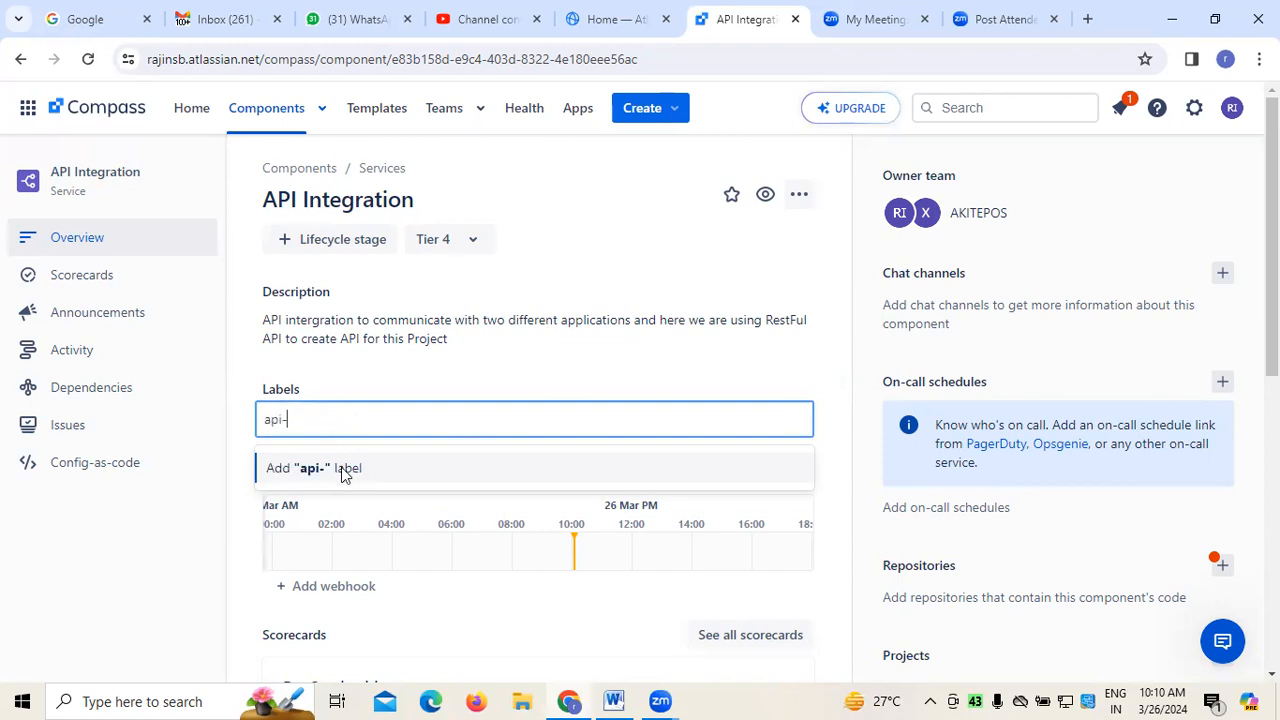
{"action": "left_click", "coordinate": [341, 468]}
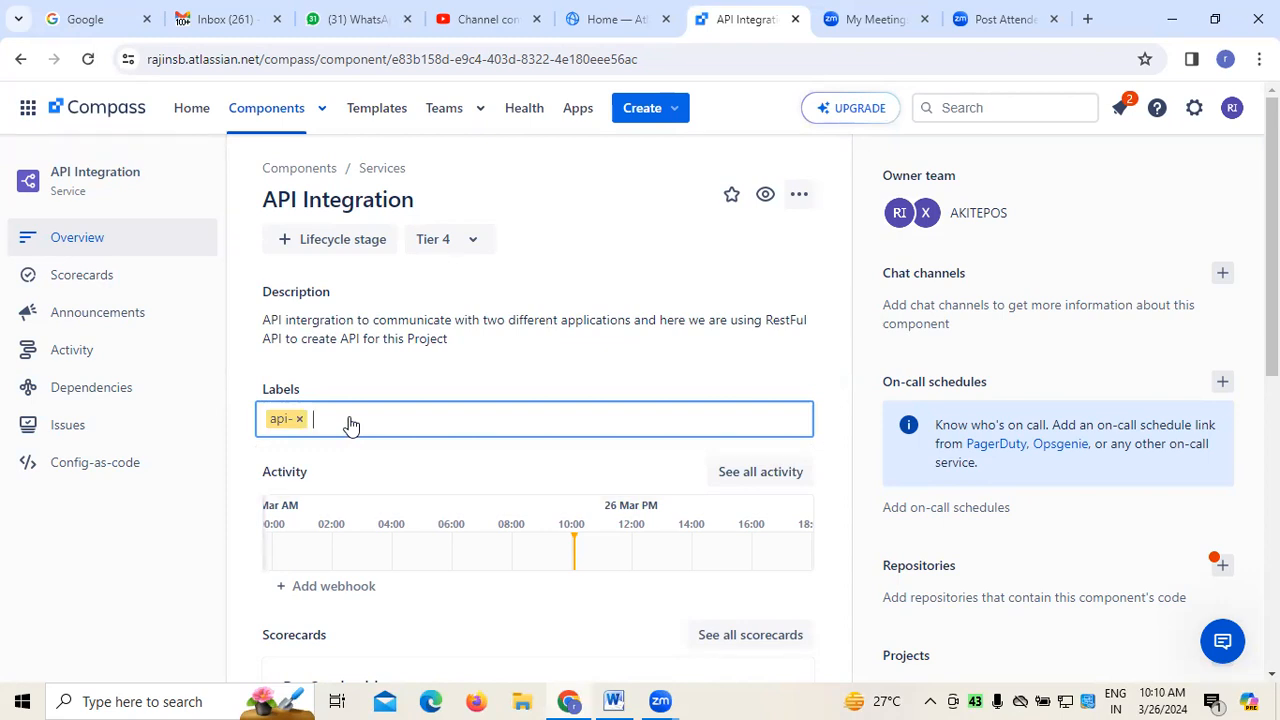
{"action": "type", "text": "re"}
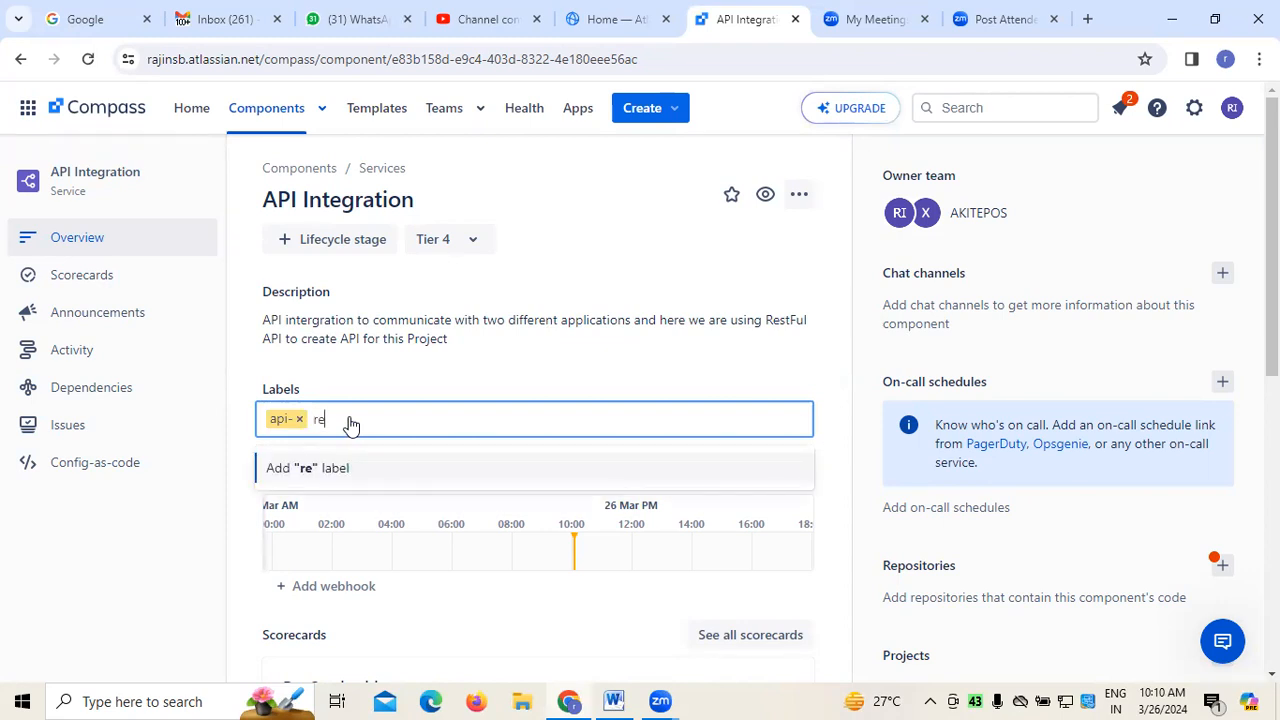
{"action": "type", "text": "stful"}
{"action": "left_click", "coordinate": [338, 467]}
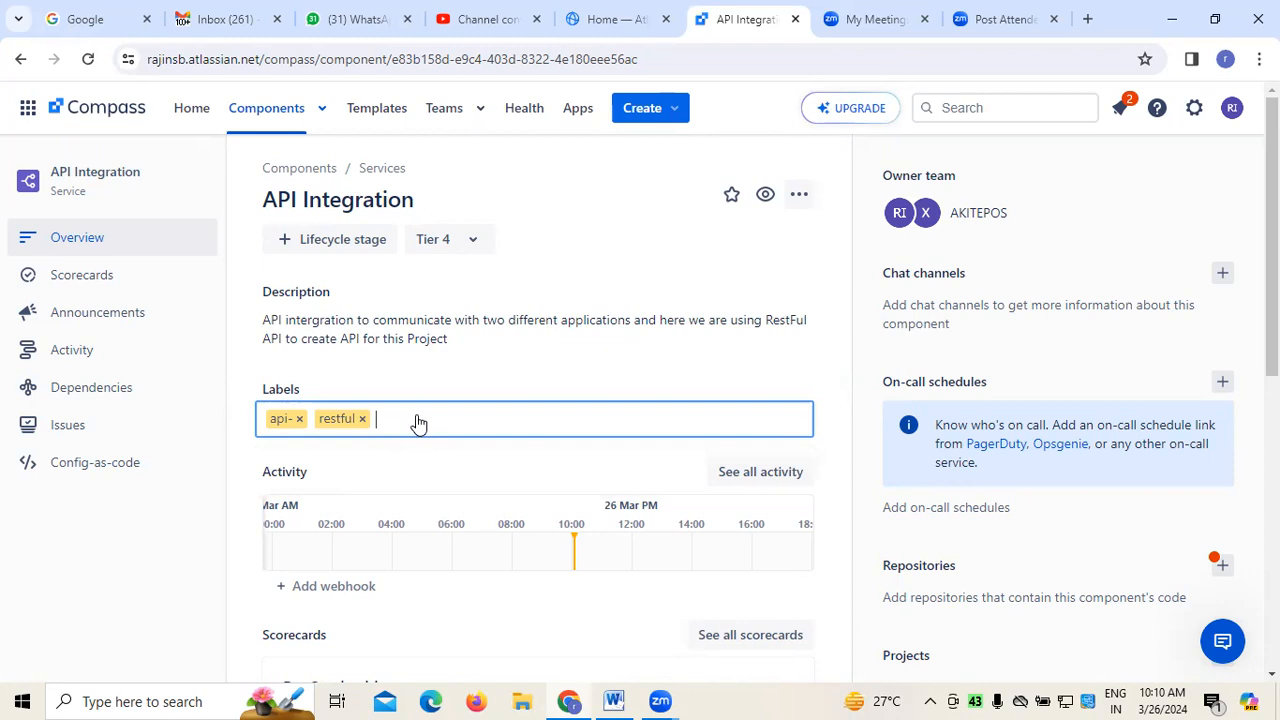
Add the new labels "soap" and "integration-" to the API Integration component
{"action": "type", "text": "soap"}
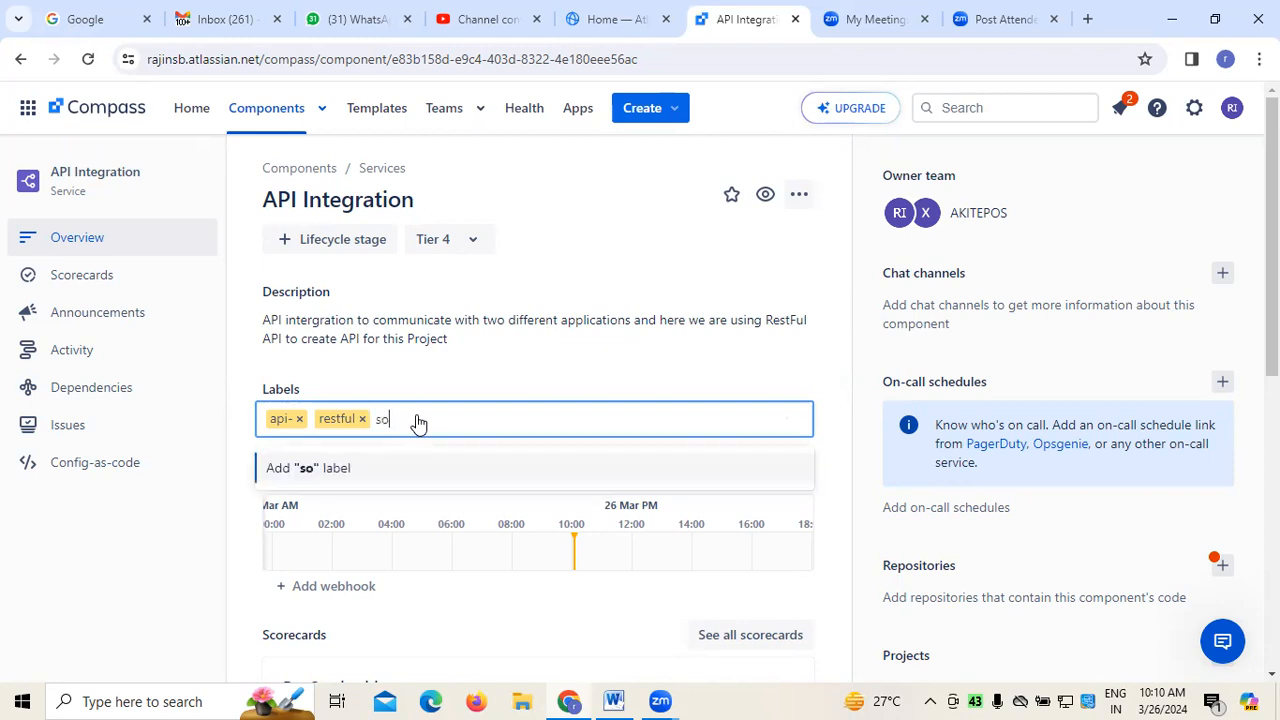
{"action": "left_click", "coordinate": [338, 467]}
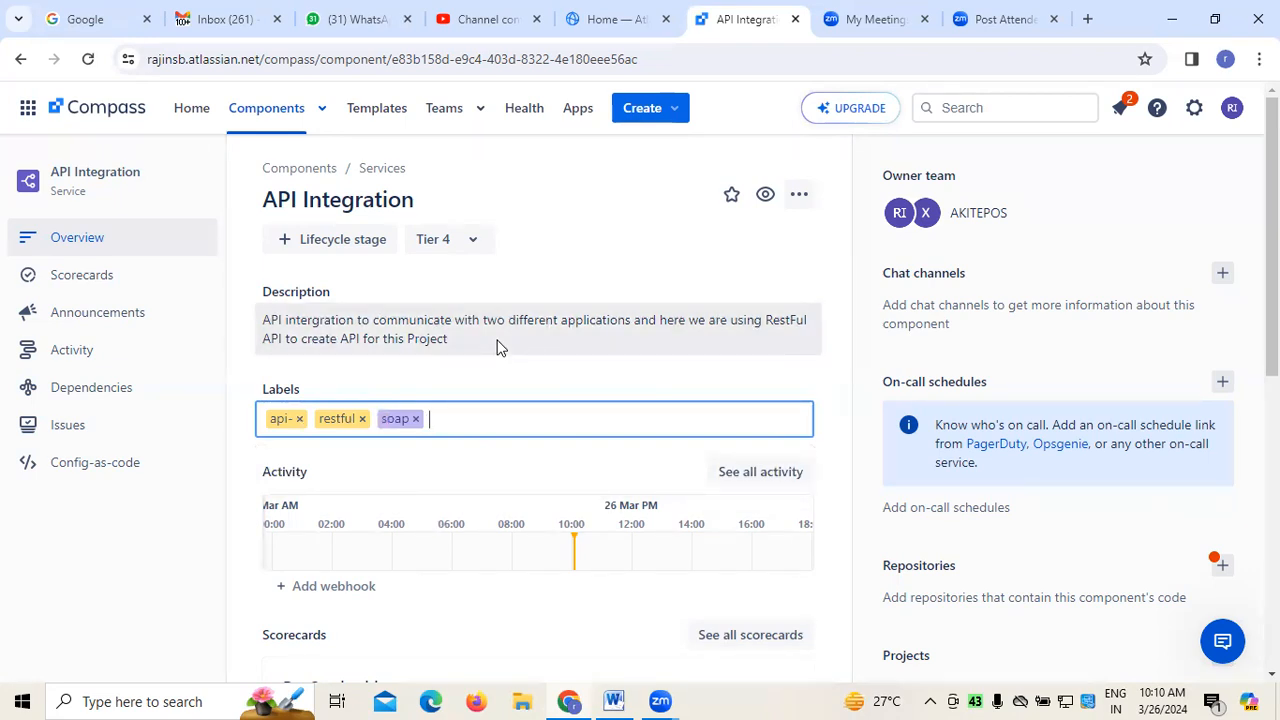
{"action": "type", "text": "inetgration"}
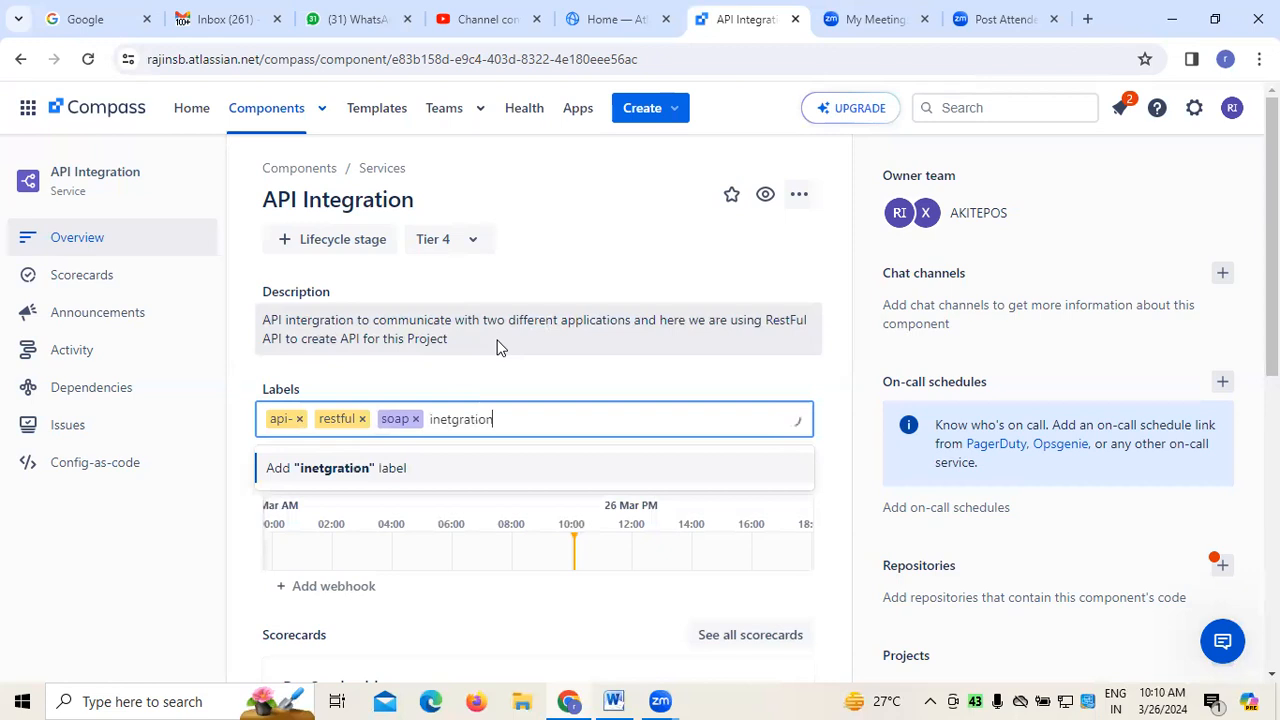
{"action": "key", "text": "BackSpace"}
{"action": "key", "text": "BackSpace"}
{"action": "key", "text": "BackSpace"}
{"action": "key", "text": "BackSpace"}
{"action": "key", "text": "BackSpace"}
{"action": "key", "text": "BackSpace"}
{"action": "key", "text": "BackSpace"}
{"action": "key", "text": "BackSpace"}
{"action": "key", "text": "BackSpace"}
{"action": "type", "text": "tegration-"}
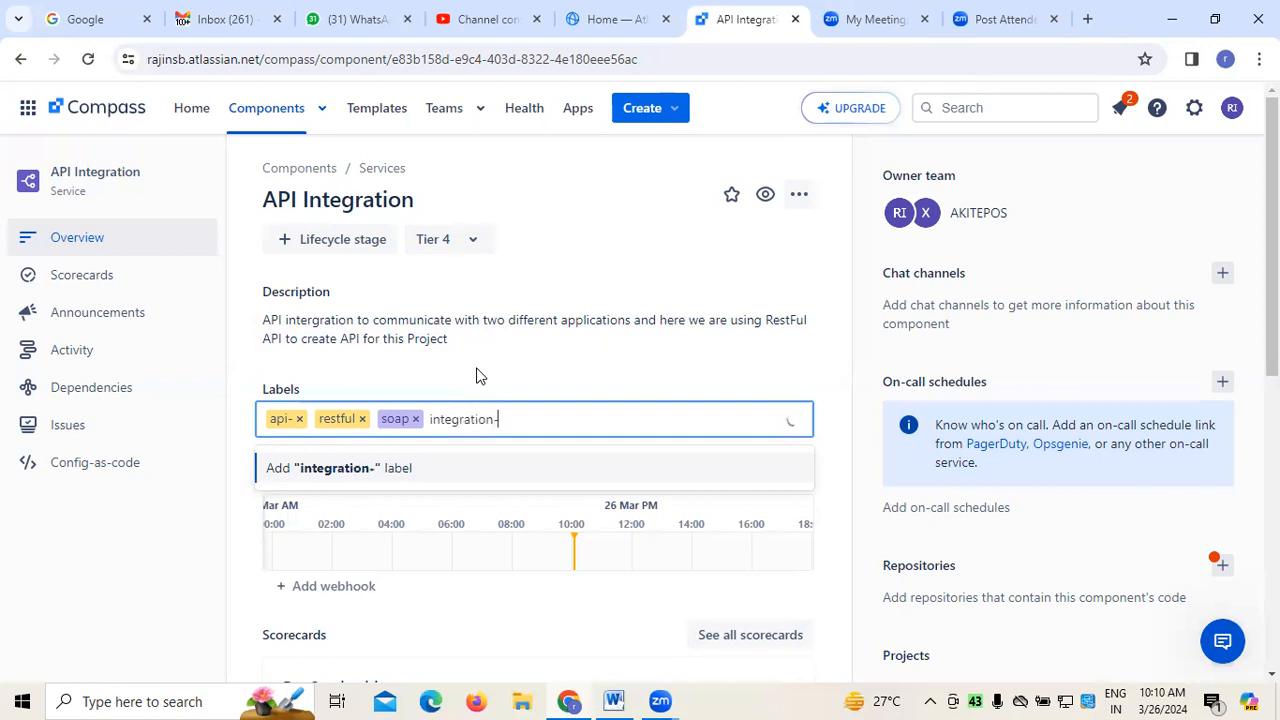
{"action": "left_click", "coordinate": [341, 477]}
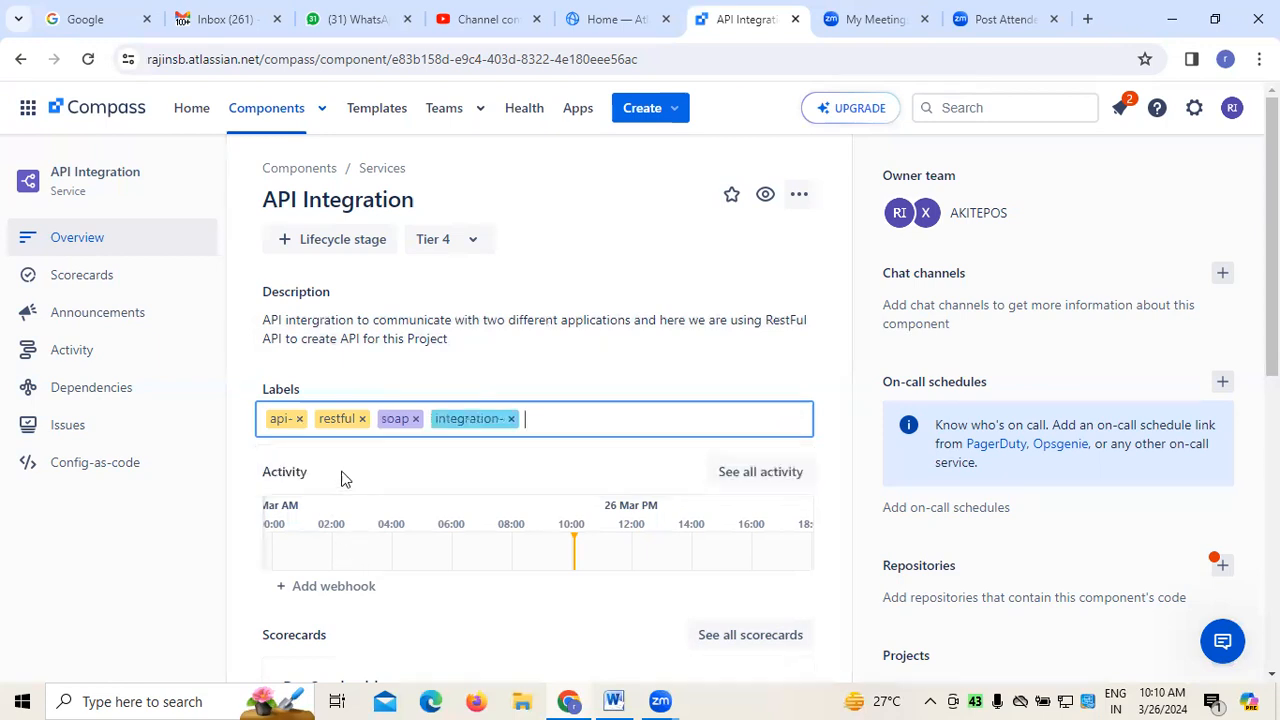
Look over the activity, scorecards and metrics sections of the API Integration component's overview
{"action": "scroll", "coordinate": [572, 381], "scroll_direction": "down", "scroll_amount": 1}
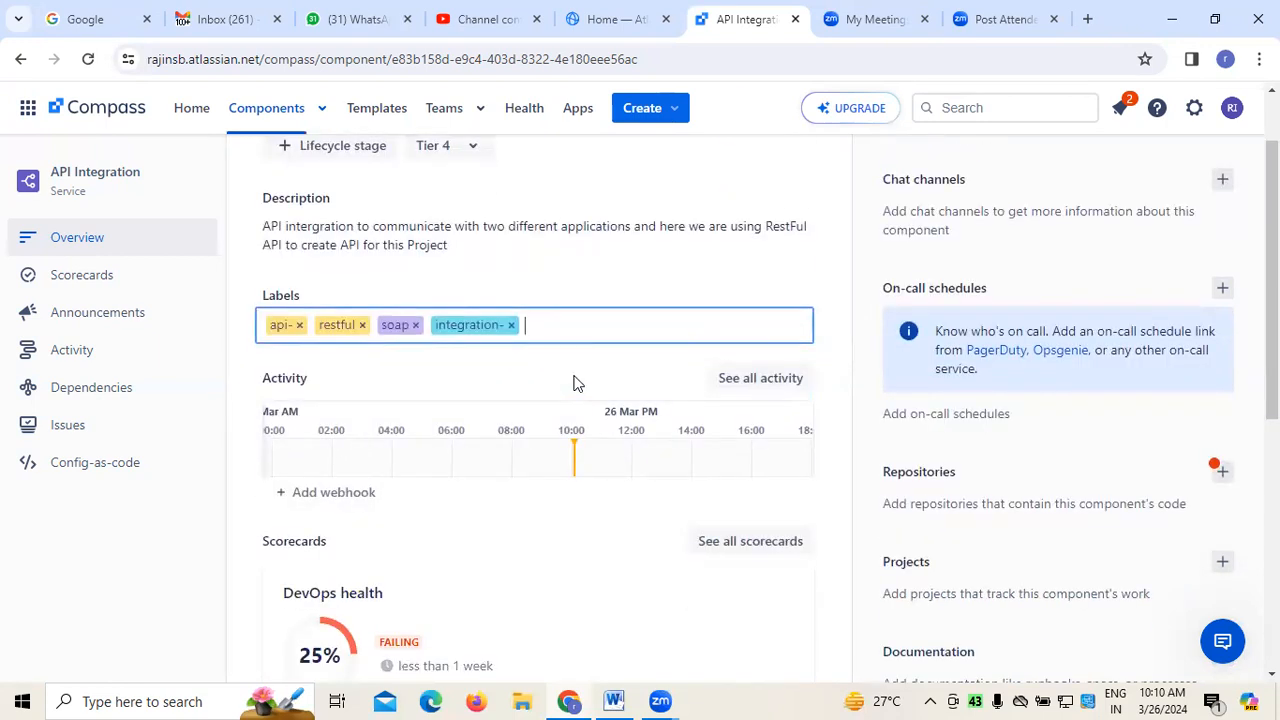
{"action": "scroll", "coordinate": [573, 383], "scroll_direction": "down", "scroll_amount": 1}
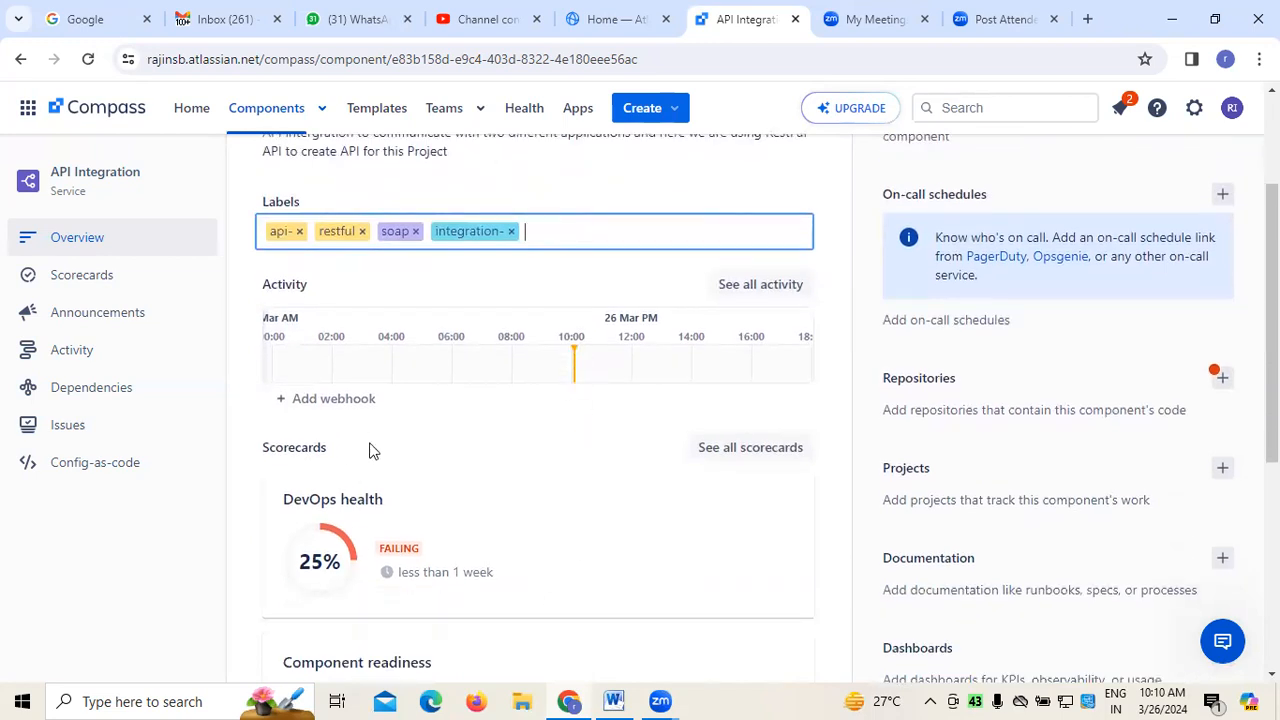
{"action": "scroll", "coordinate": [425, 453], "scroll_direction": "up", "scroll_amount": 1}
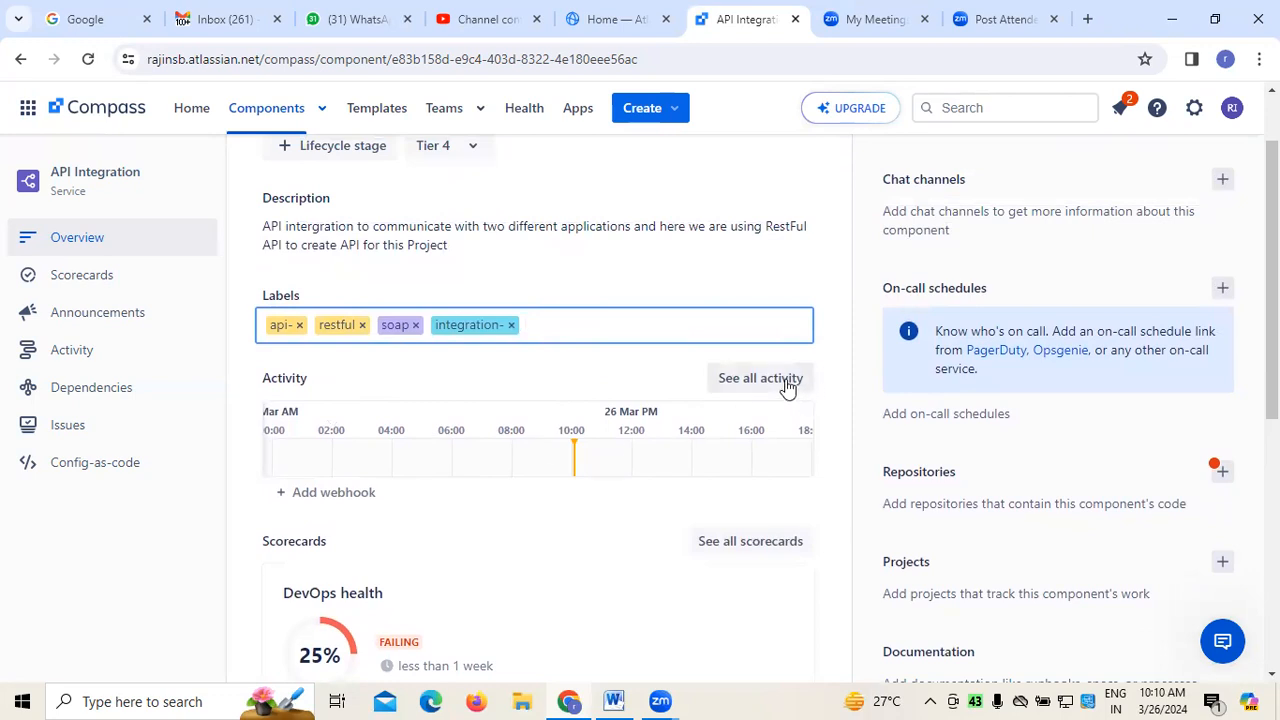
{"action": "scroll", "coordinate": [786, 386], "scroll_direction": "up", "scroll_amount": 1}
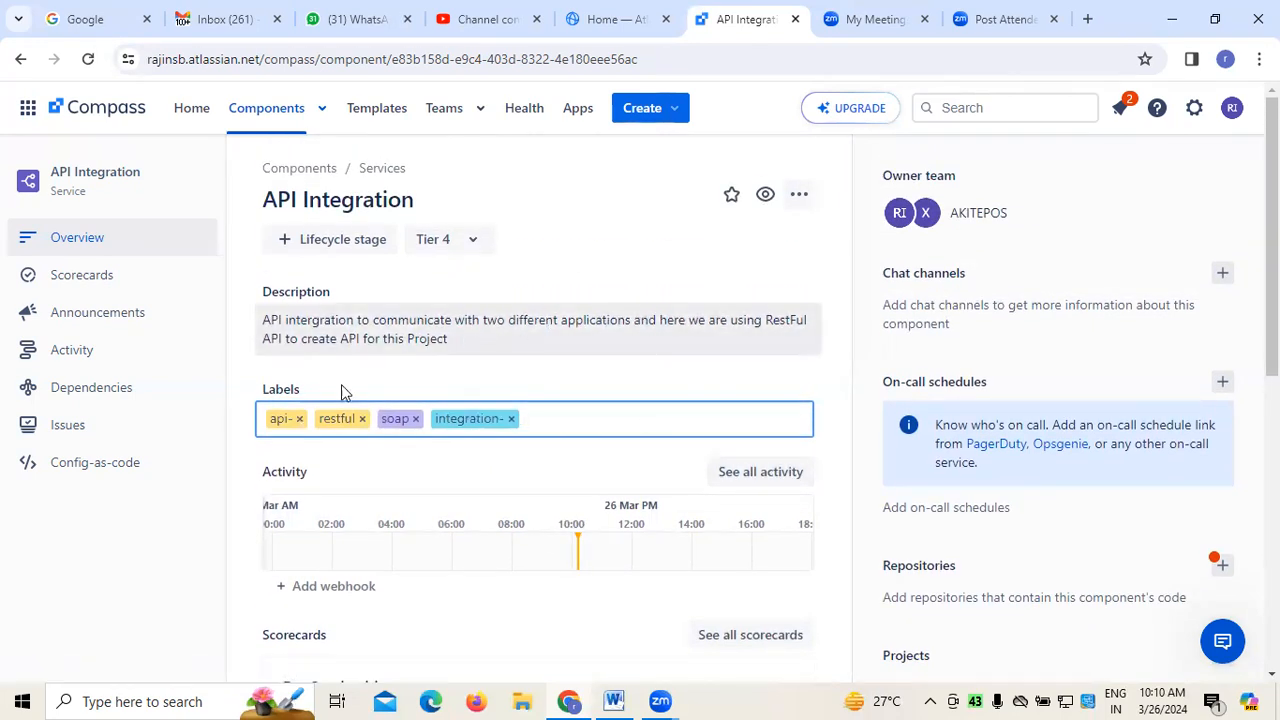
{"action": "scroll", "coordinate": [580, 437], "scroll_direction": "down", "scroll_amount": 4}
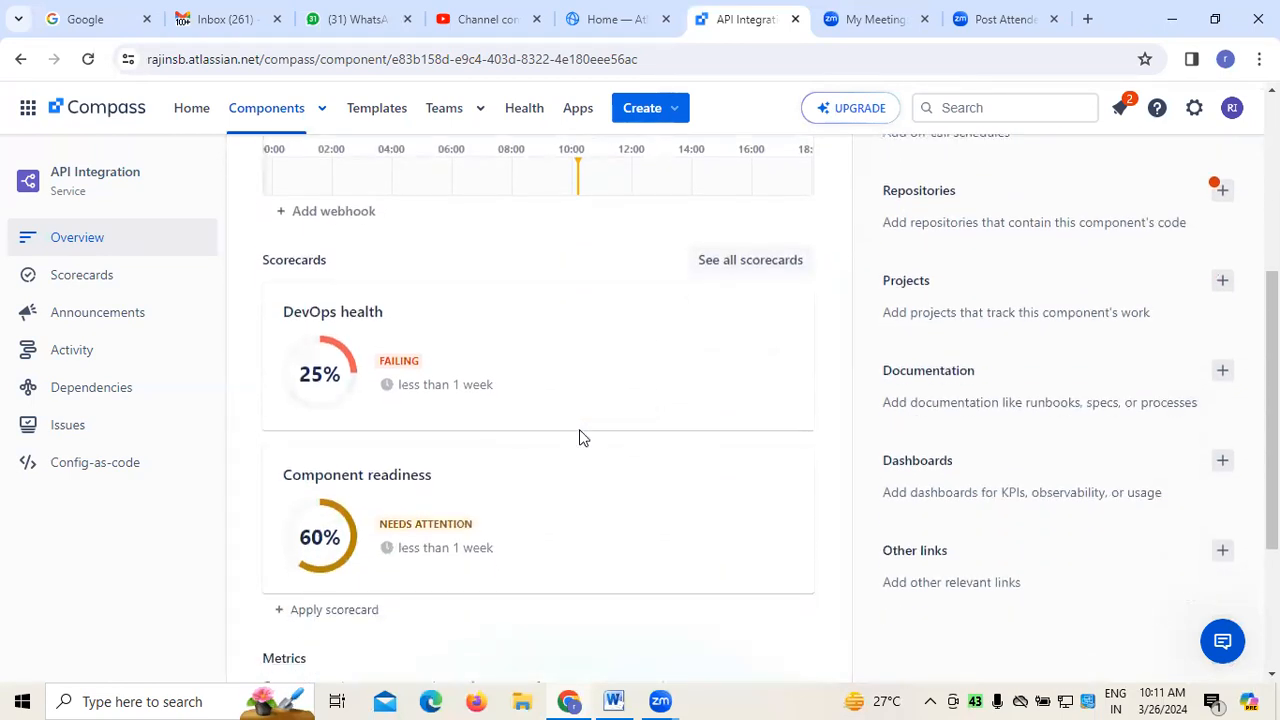
{"action": "scroll", "coordinate": [580, 437], "scroll_direction": "down", "scroll_amount": 3}
{"action": "scroll", "coordinate": [579, 437], "scroll_direction": "up", "scroll_amount": 6}
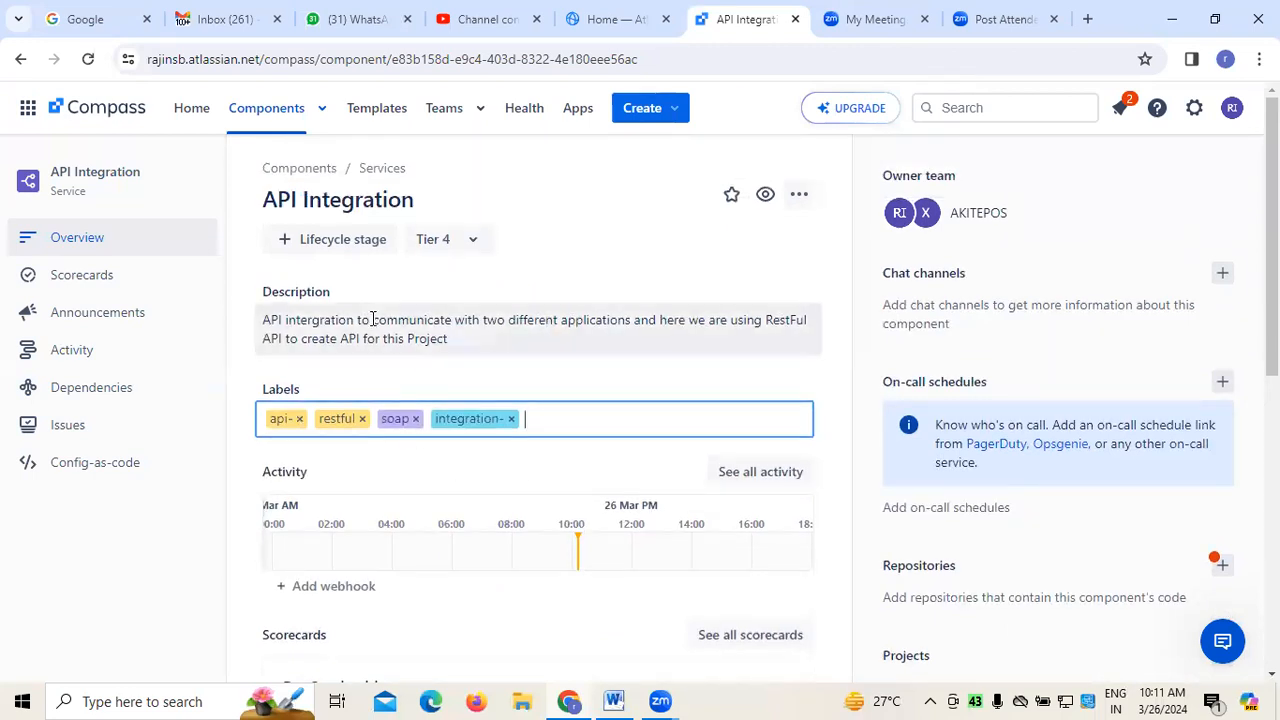
Set the lifecycle stage of the API Integration component to Active
{"action": "left_click", "coordinate": [287, 245]}
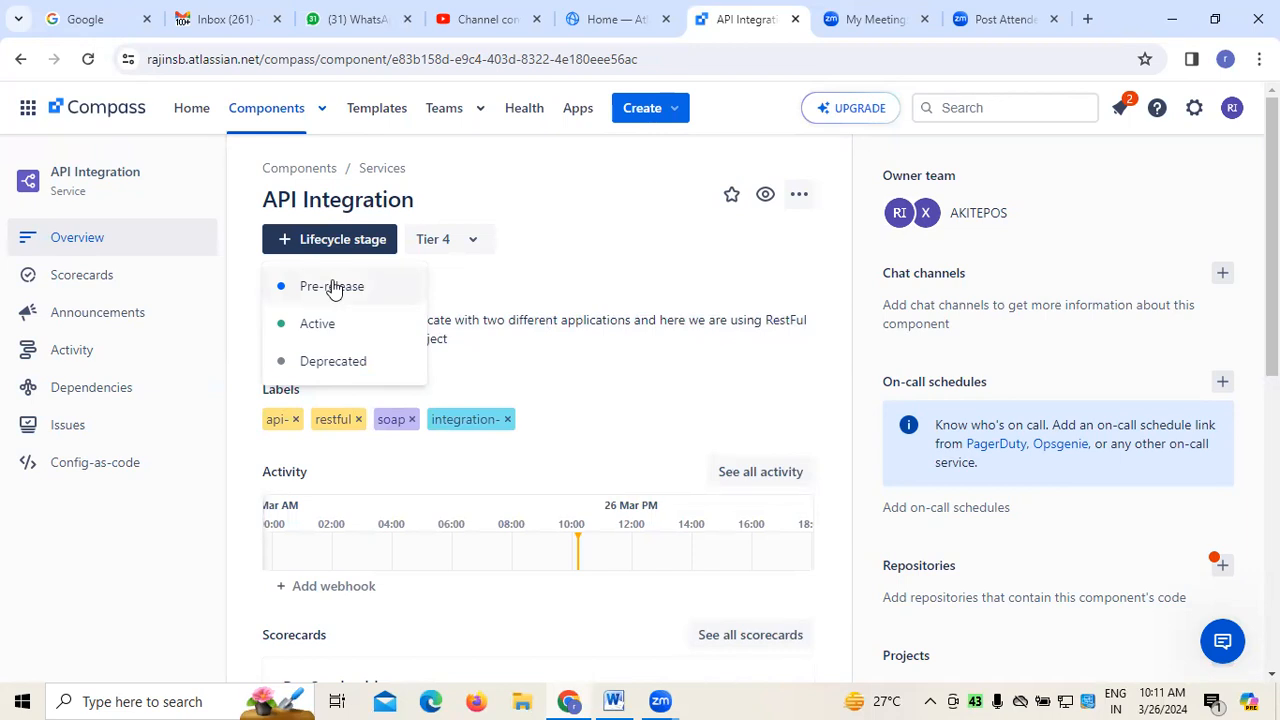
{"action": "left_click", "coordinate": [334, 324]}
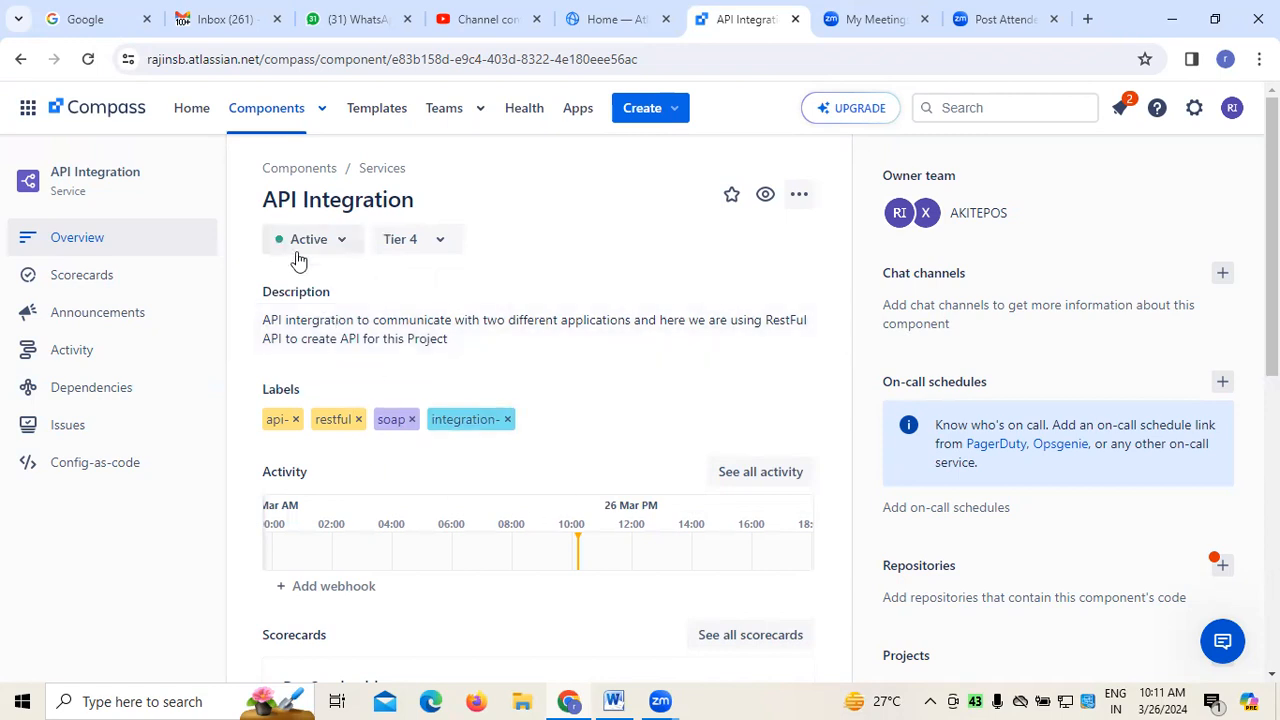
{"action": "left_click", "coordinate": [337, 240]}
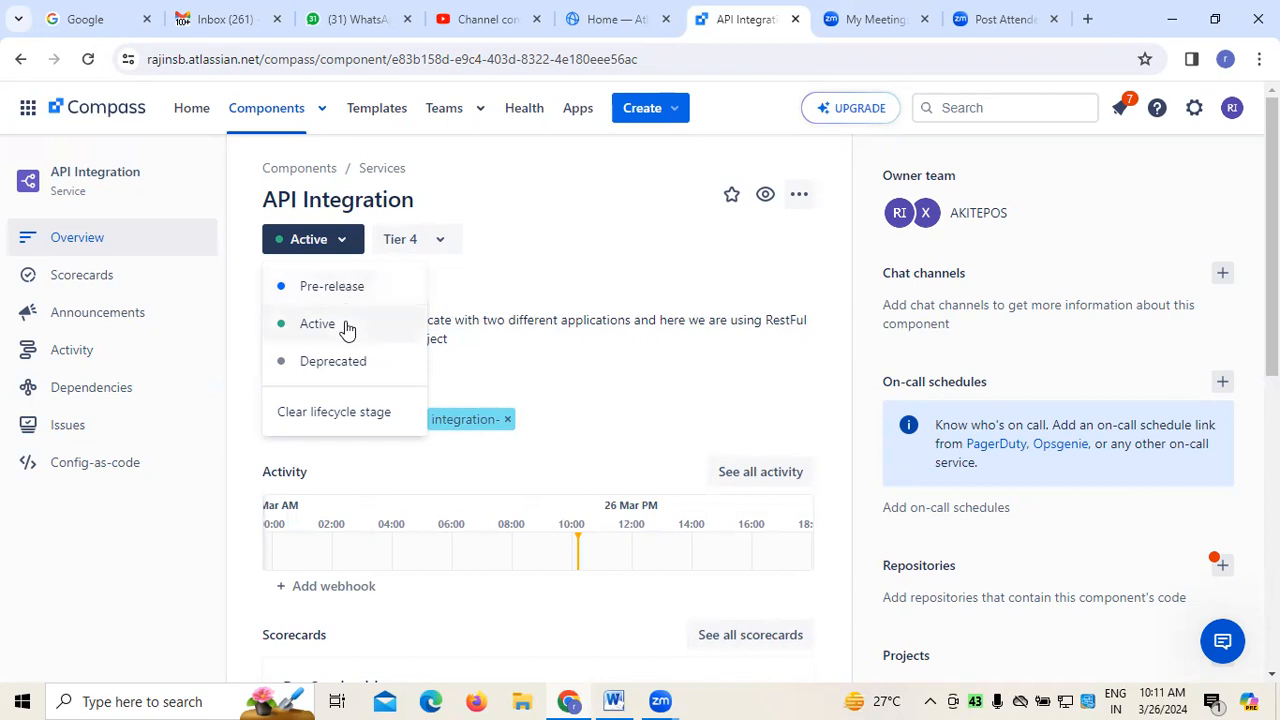
{"action": "left_click", "coordinate": [345, 323]}
{"action": "left_click", "coordinate": [343, 250]}
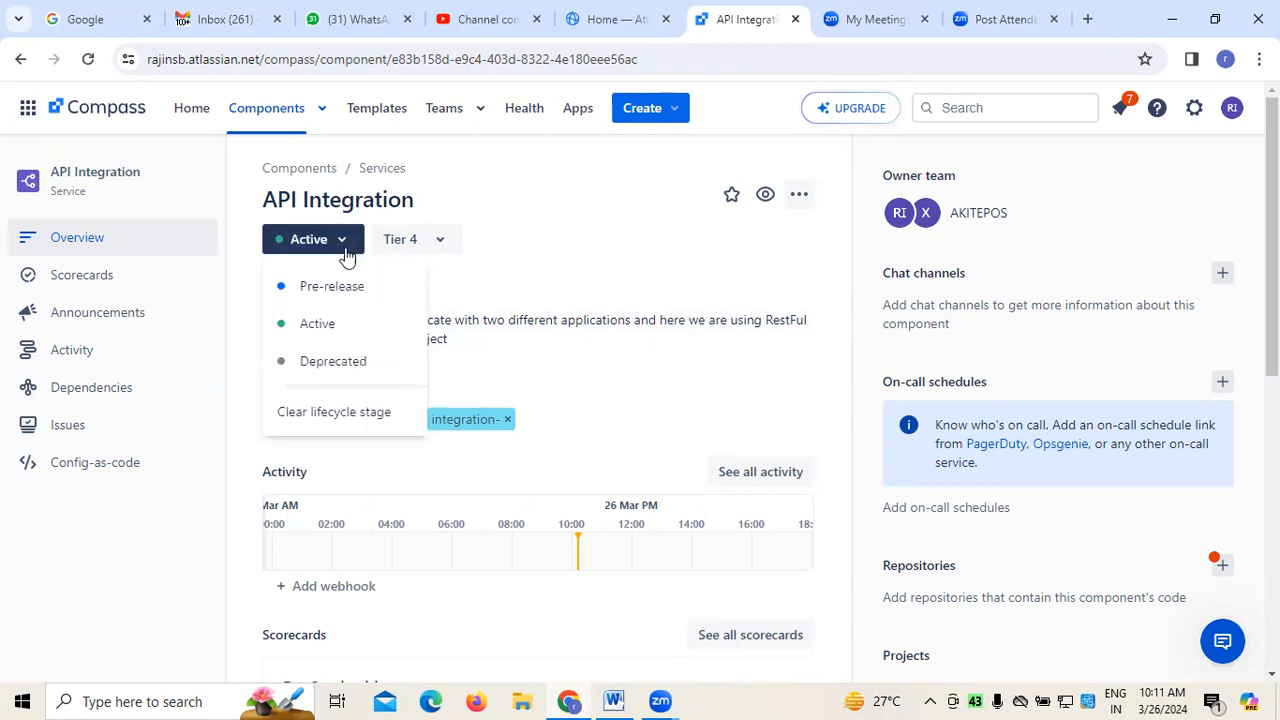
{"action": "left_click", "coordinate": [333, 327]}
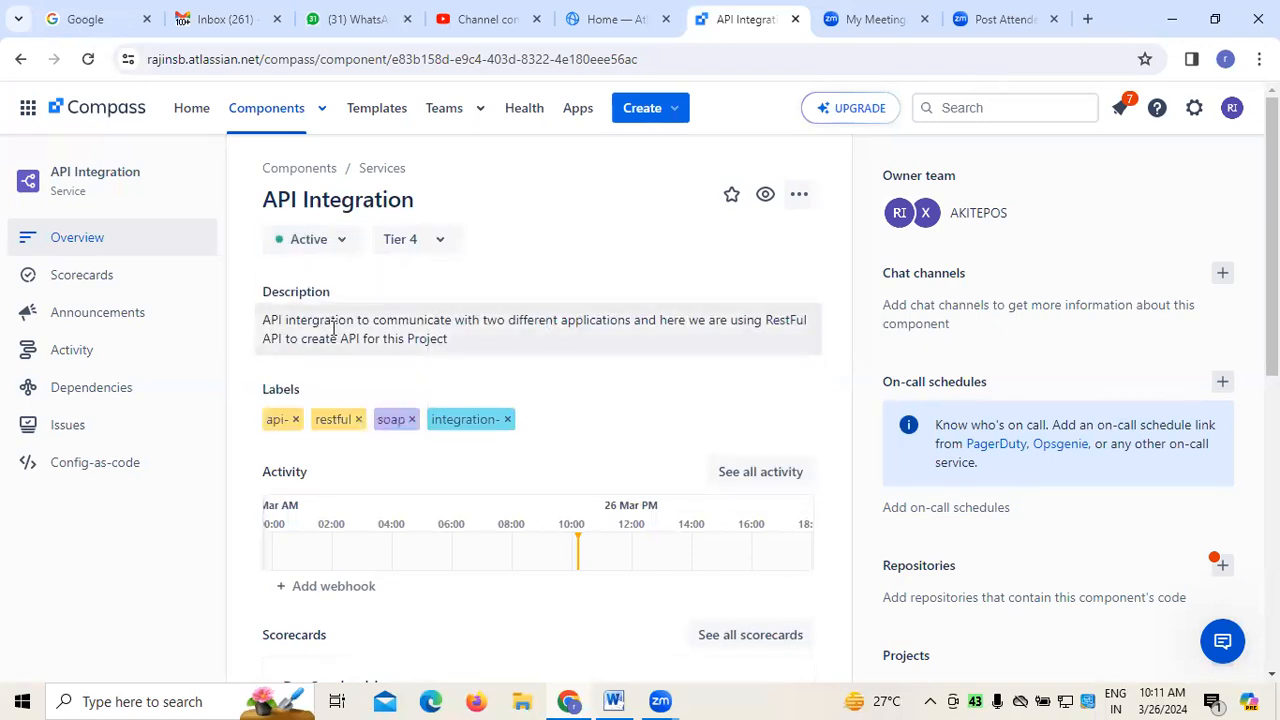
Set the API Integration component's tier to Tier 2 and check which additional component actions are available
{"action": "left_click", "coordinate": [438, 243]}
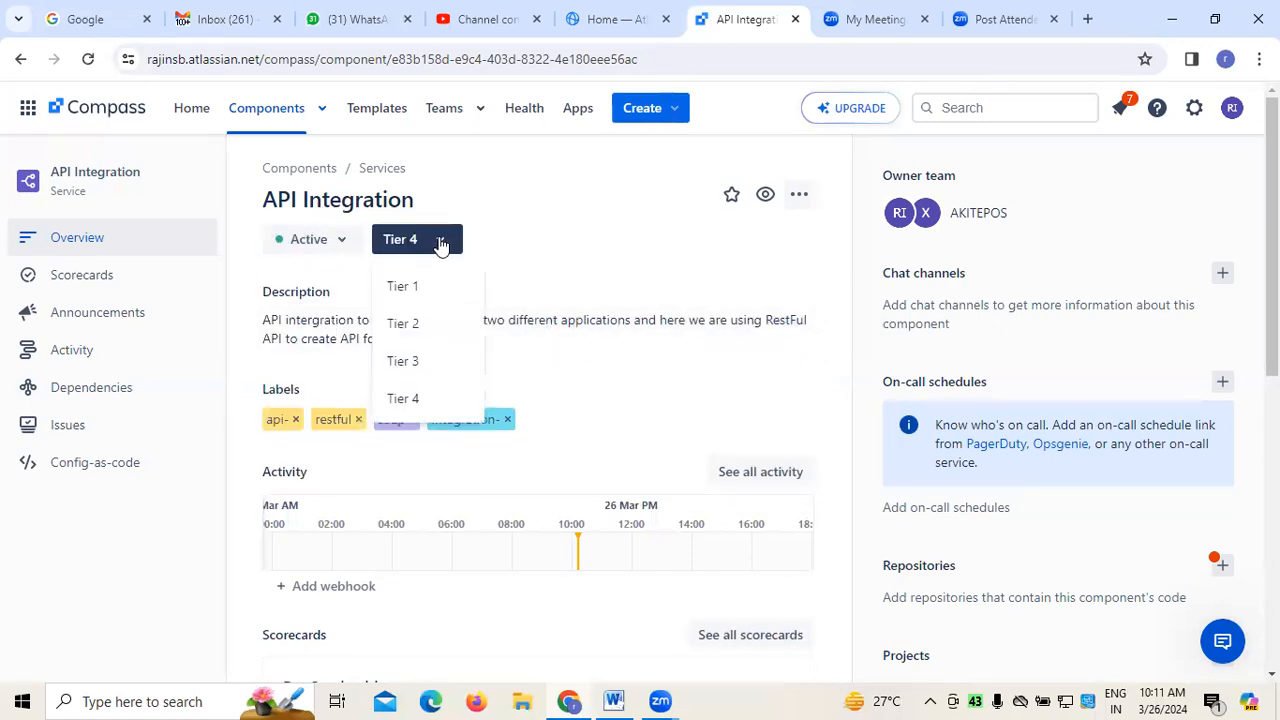
{"action": "left_click", "coordinate": [421, 326]}
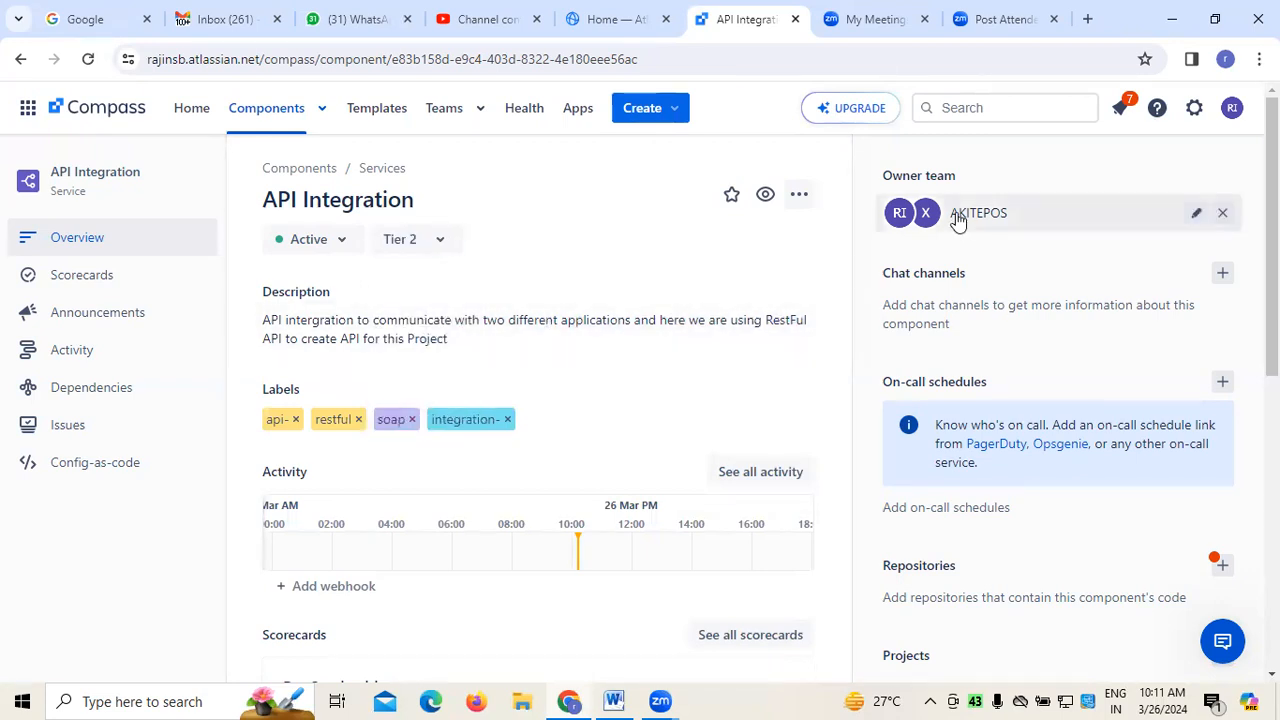
{"action": "left_click", "coordinate": [800, 196]}
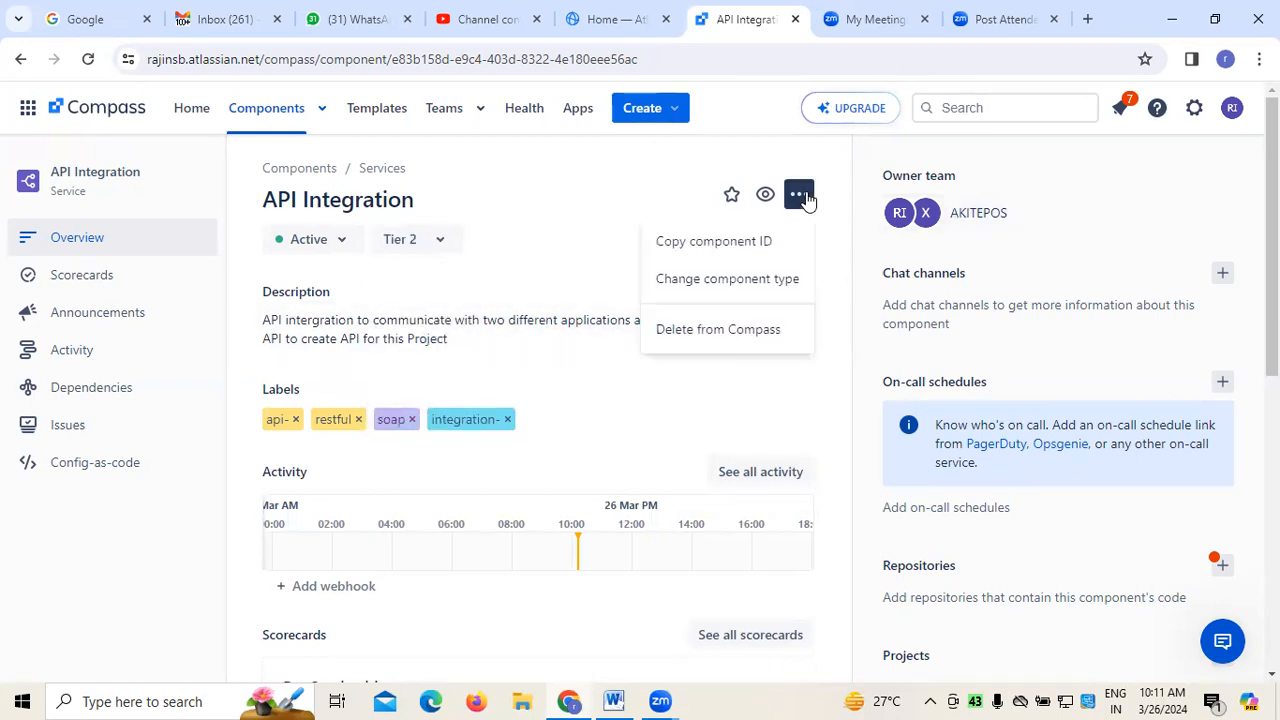
{"action": "left_click", "coordinate": [572, 242]}
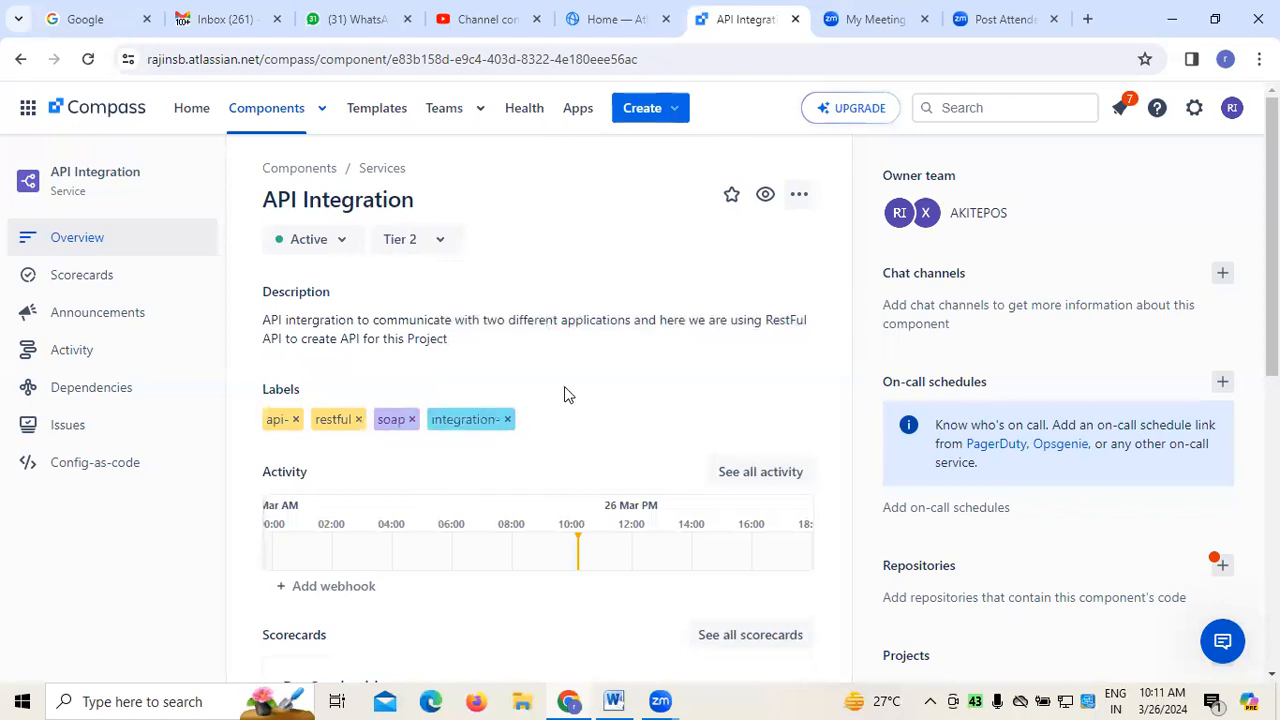
Open the API Integration component's full activity timeline and view its event and dependency rows
{"action": "scroll", "coordinate": [566, 388], "scroll_direction": "down", "scroll_amount": 1}
{"action": "left_click", "coordinate": [760, 380]}
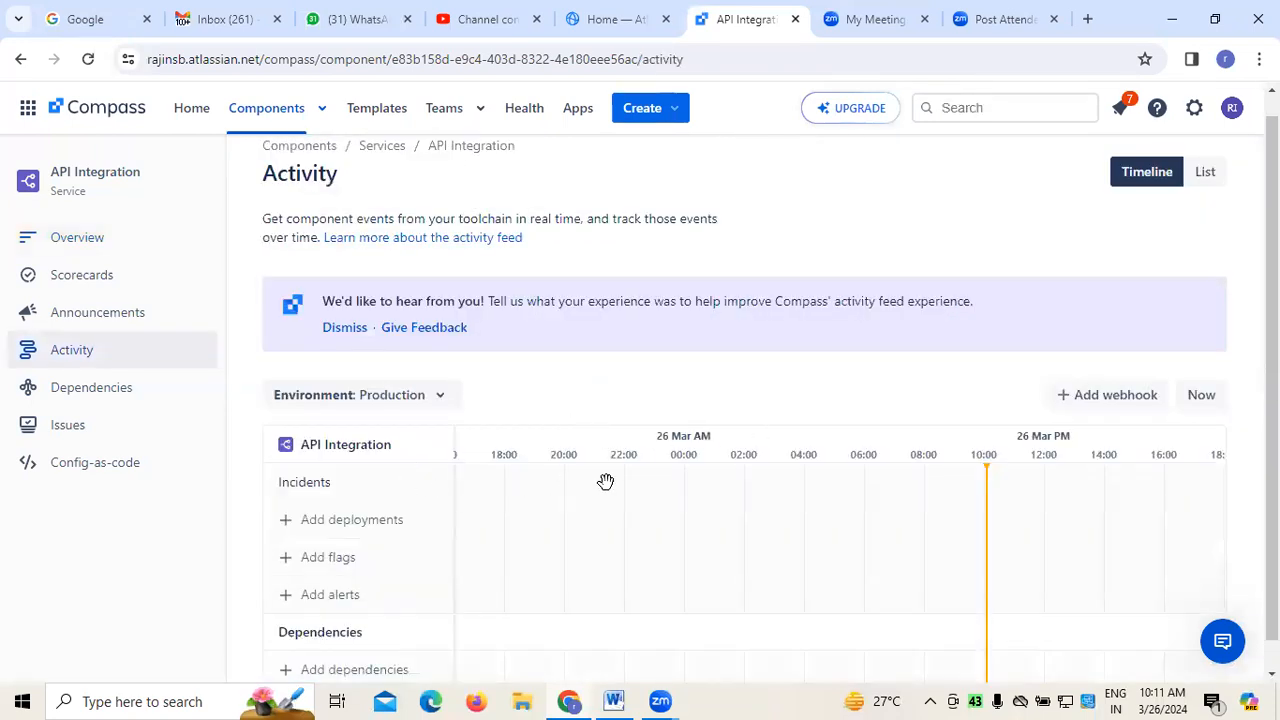
{"action": "left_click_drag", "start_coordinate": [1272, 604], "coordinate": [1272, 632]}
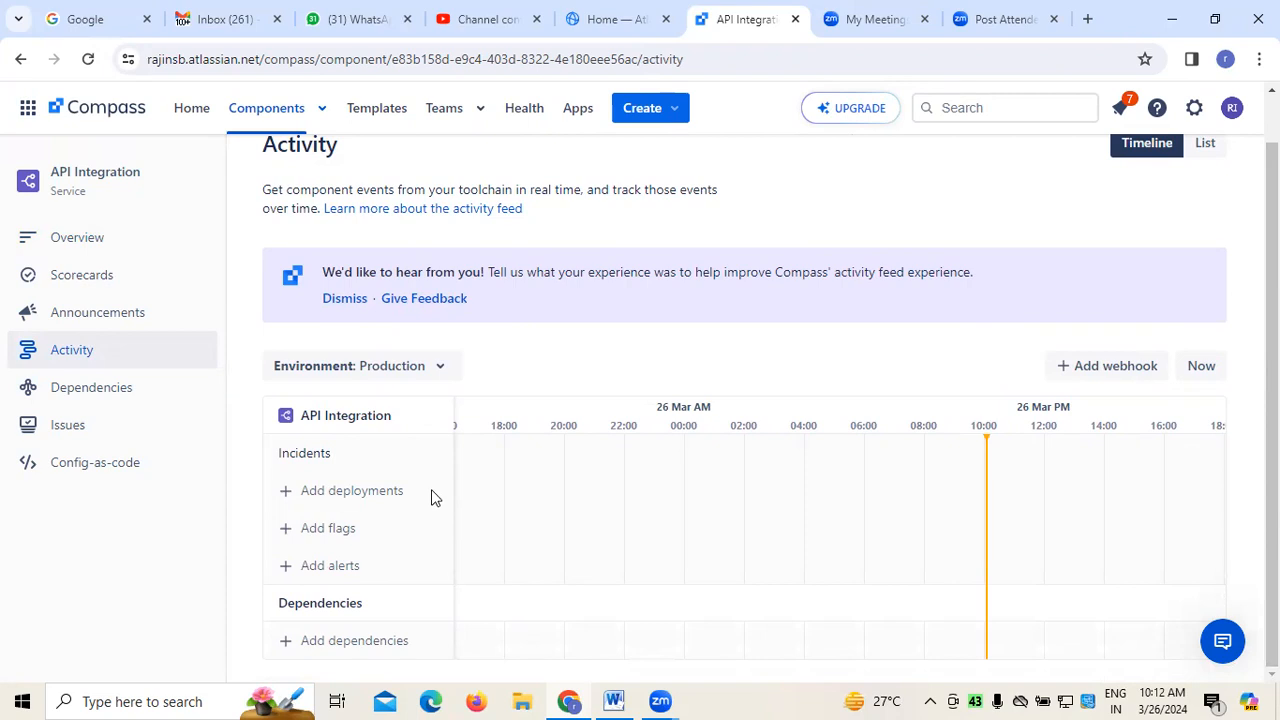
{"action": "left_click", "coordinate": [311, 496]}
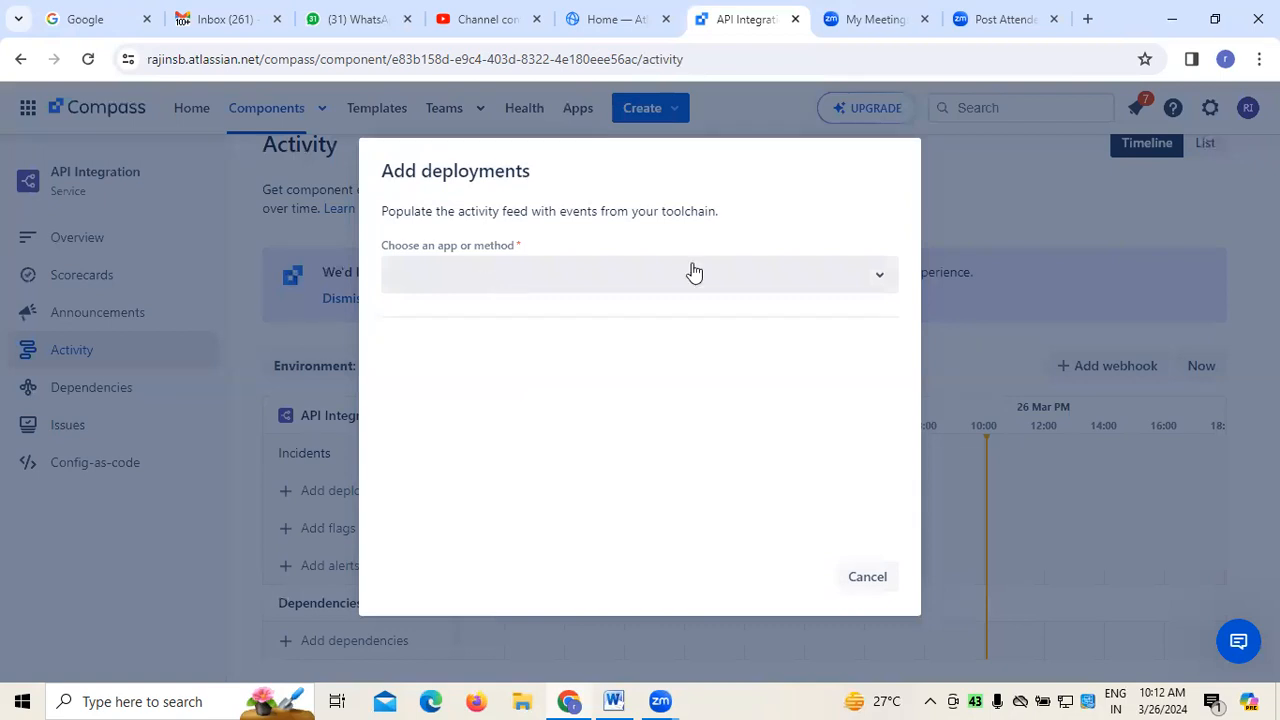
{"action": "left_click", "coordinate": [881, 280]}
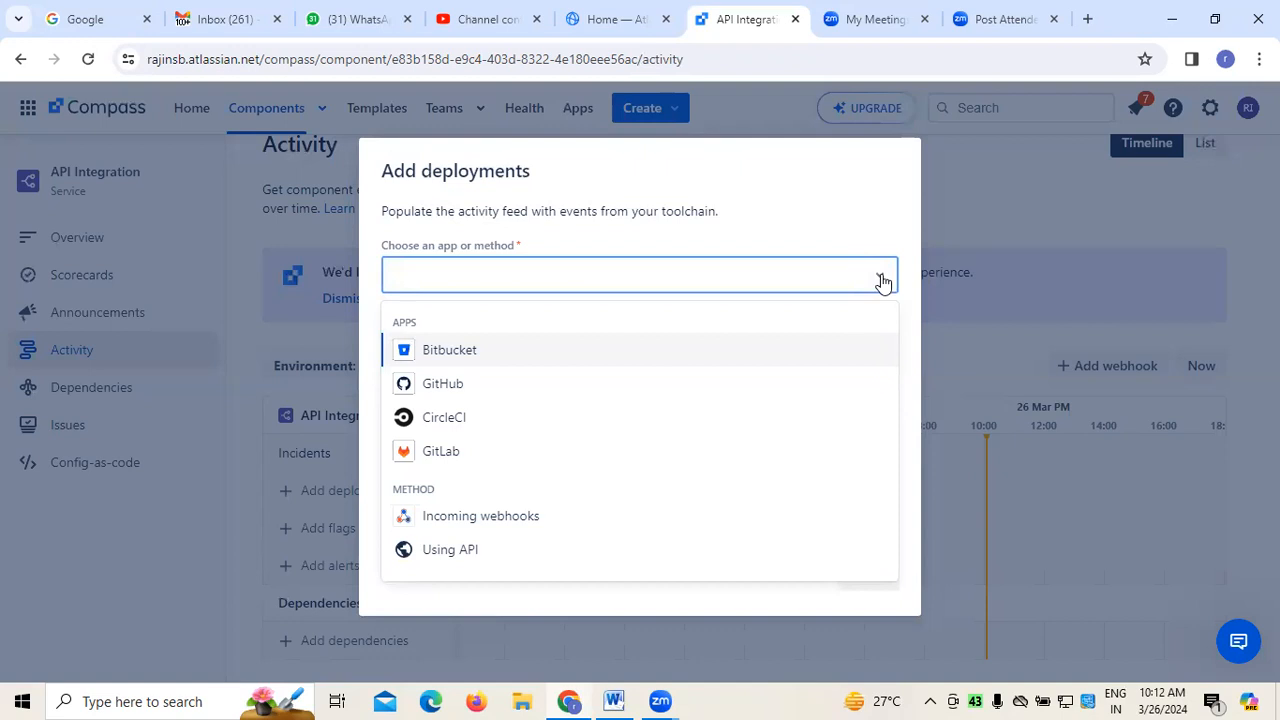
{"action": "left_click", "coordinate": [476, 553]}
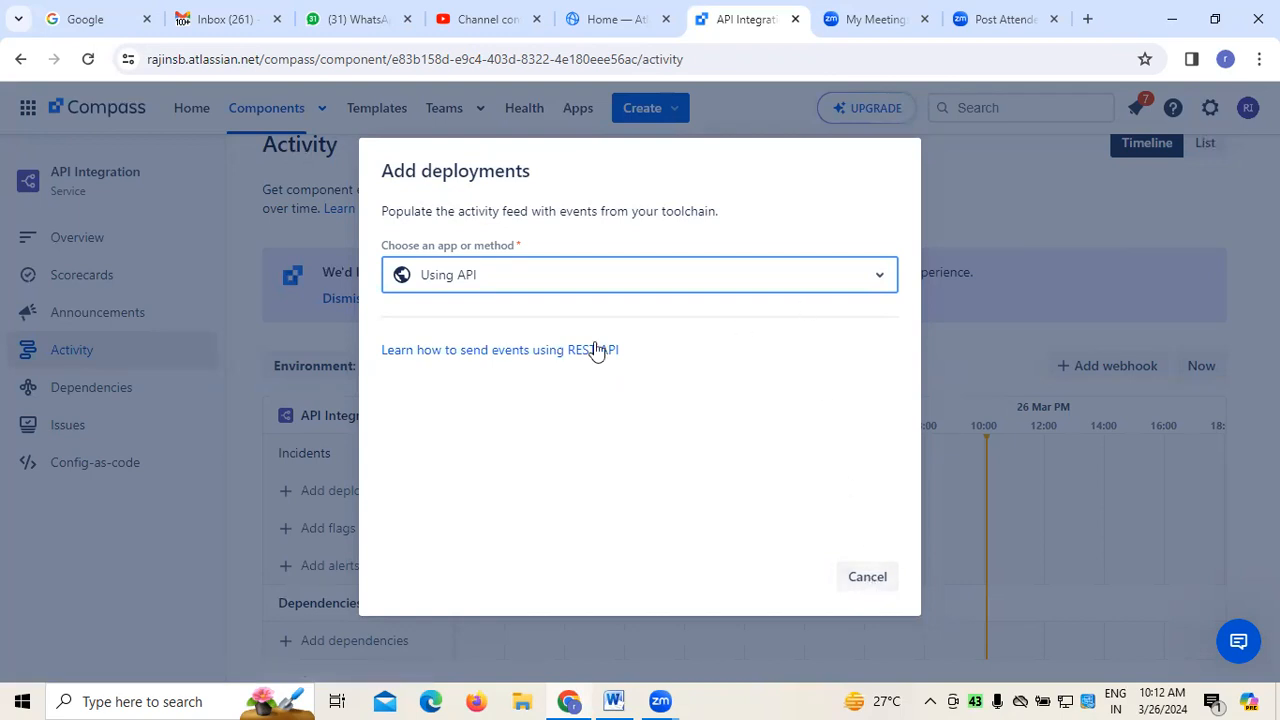
{"action": "left_click", "coordinate": [665, 443]}
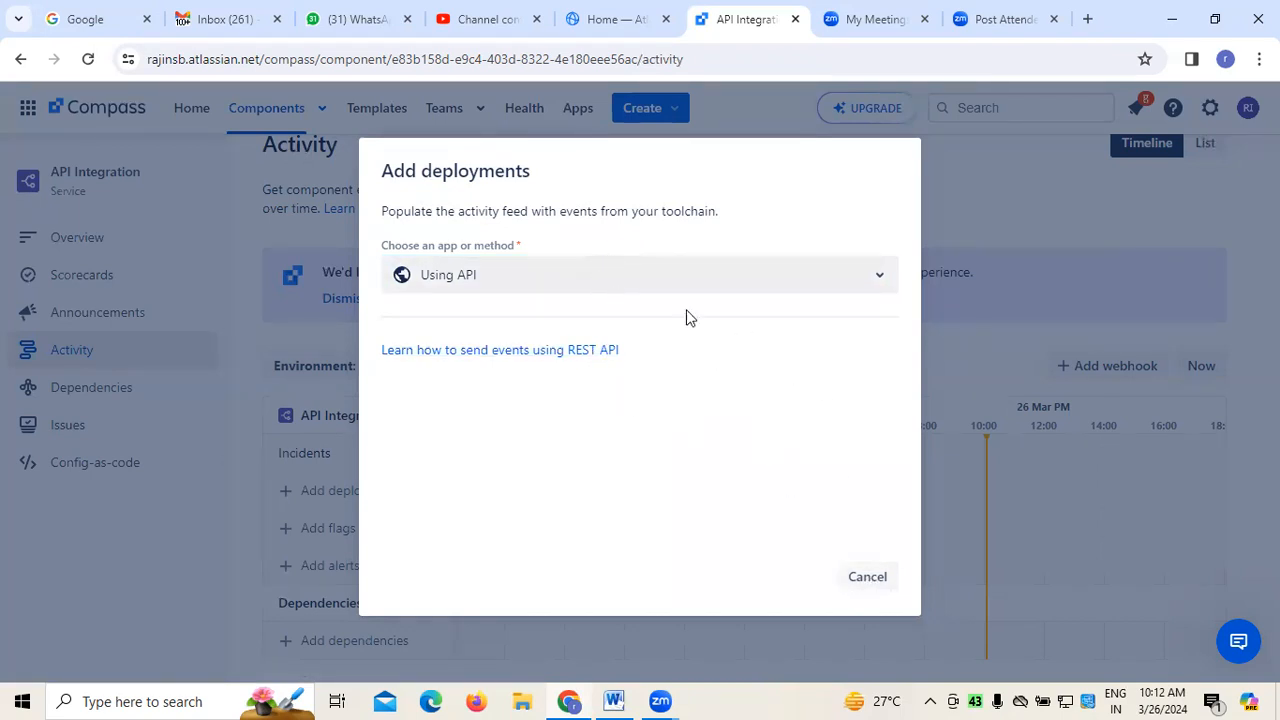
{"action": "left_click", "coordinate": [866, 580]}
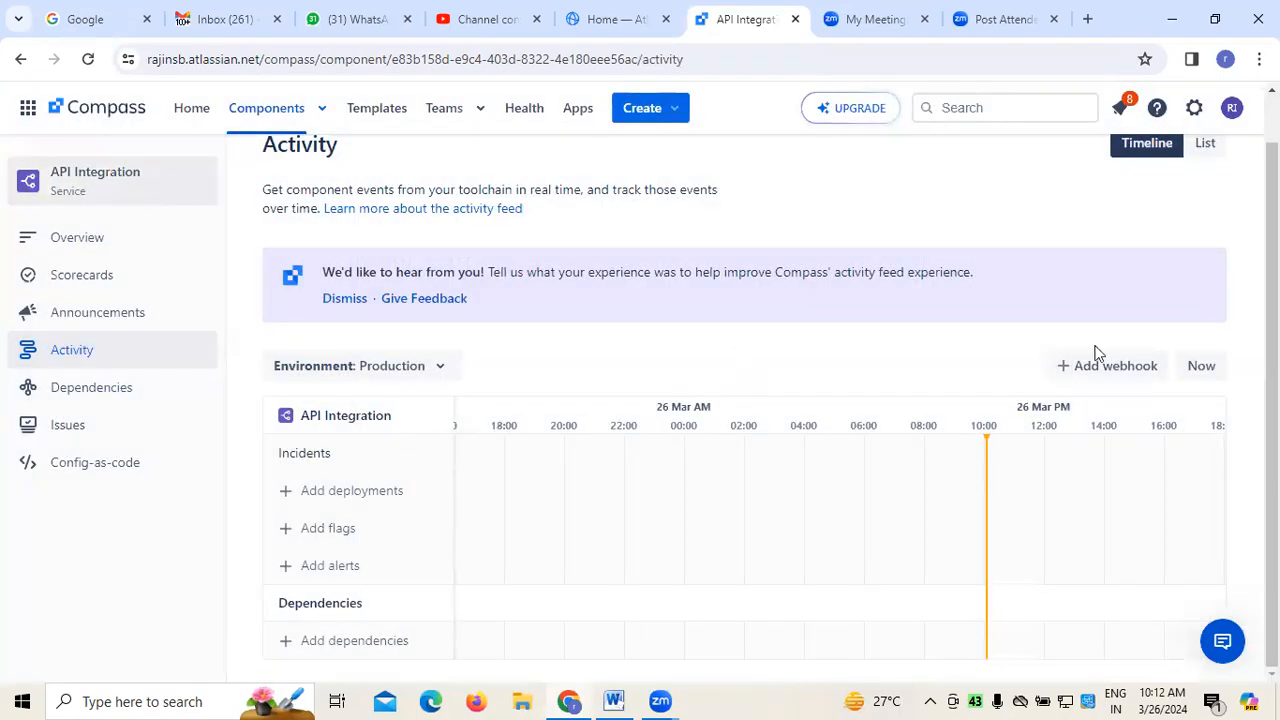
Try the Using API and GitHub methods for adding deployments, and cancel without installing anything
{"action": "left_click", "coordinate": [343, 495]}
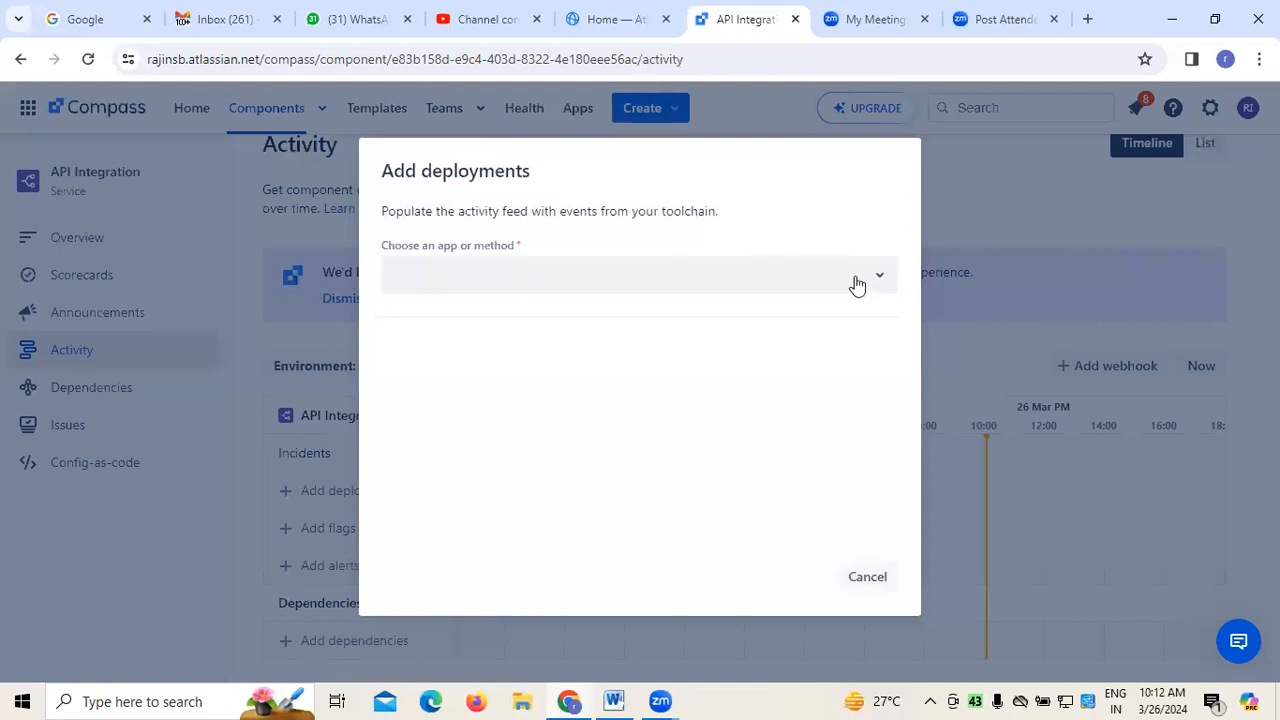
{"action": "left_click", "coordinate": [872, 280]}
{"action": "left_click", "coordinate": [461, 553]}
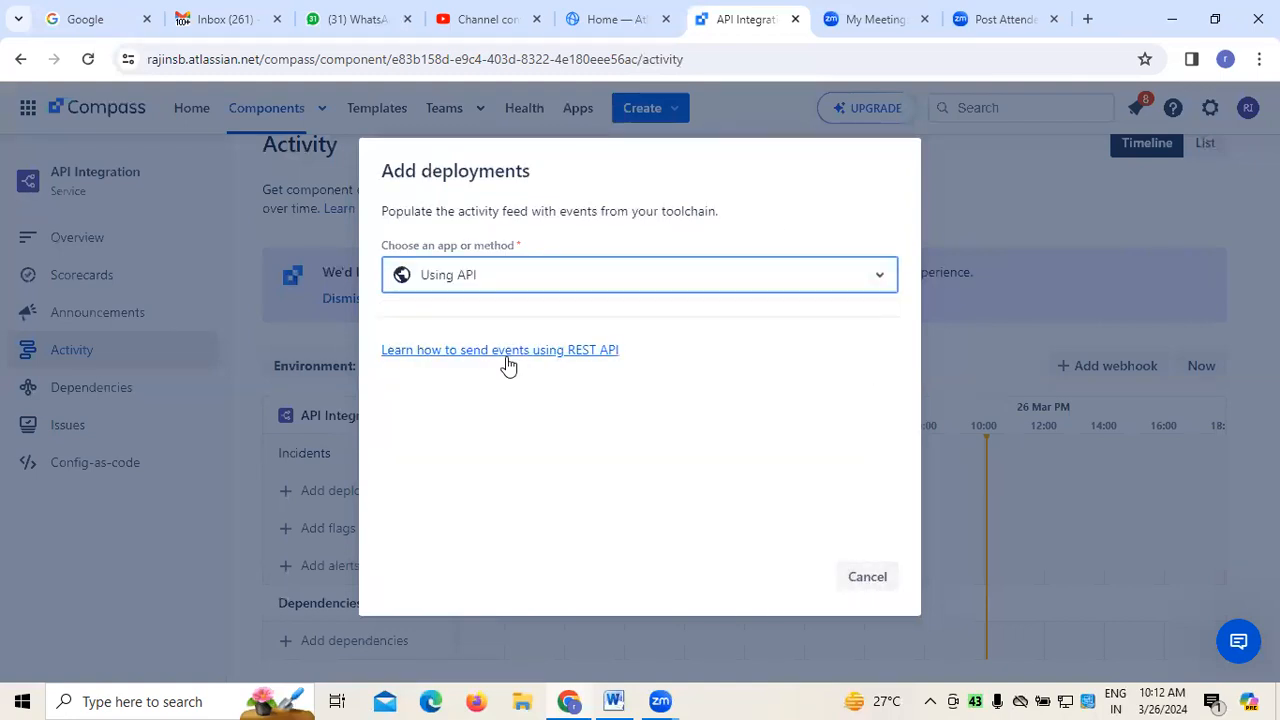
{"action": "left_click", "coordinate": [872, 281]}
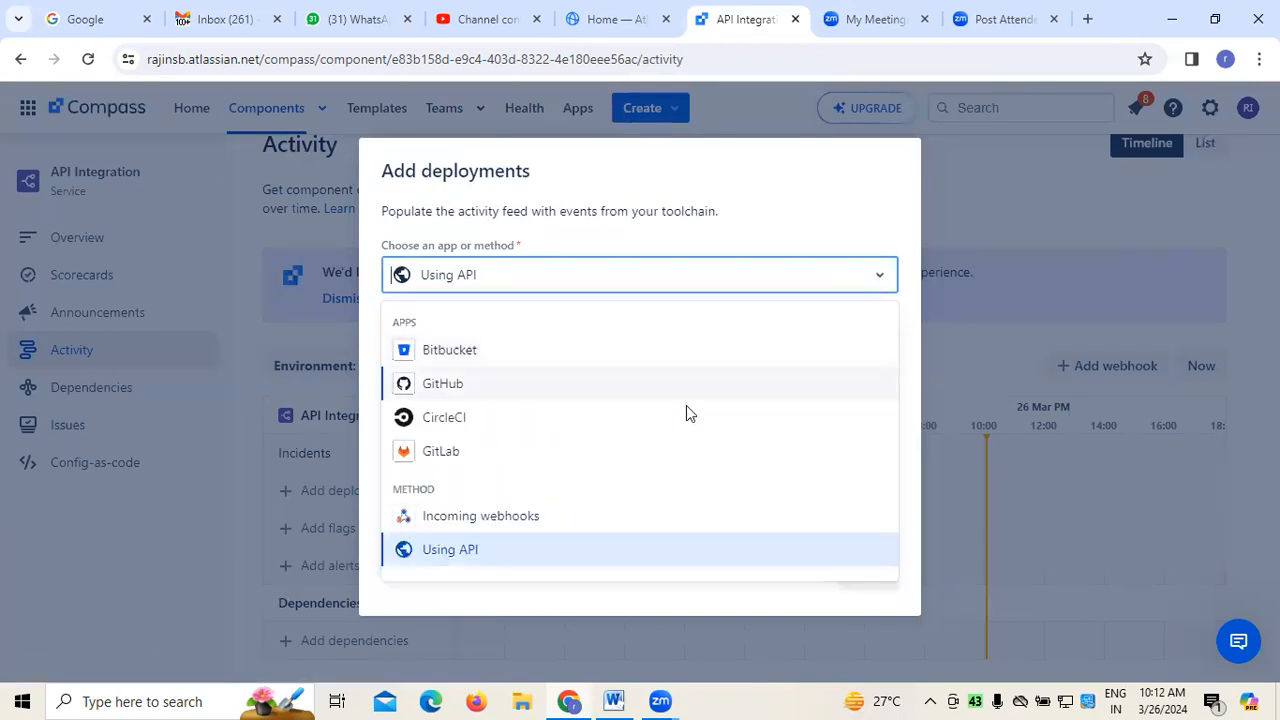
{"action": "left_click", "coordinate": [449, 386]}
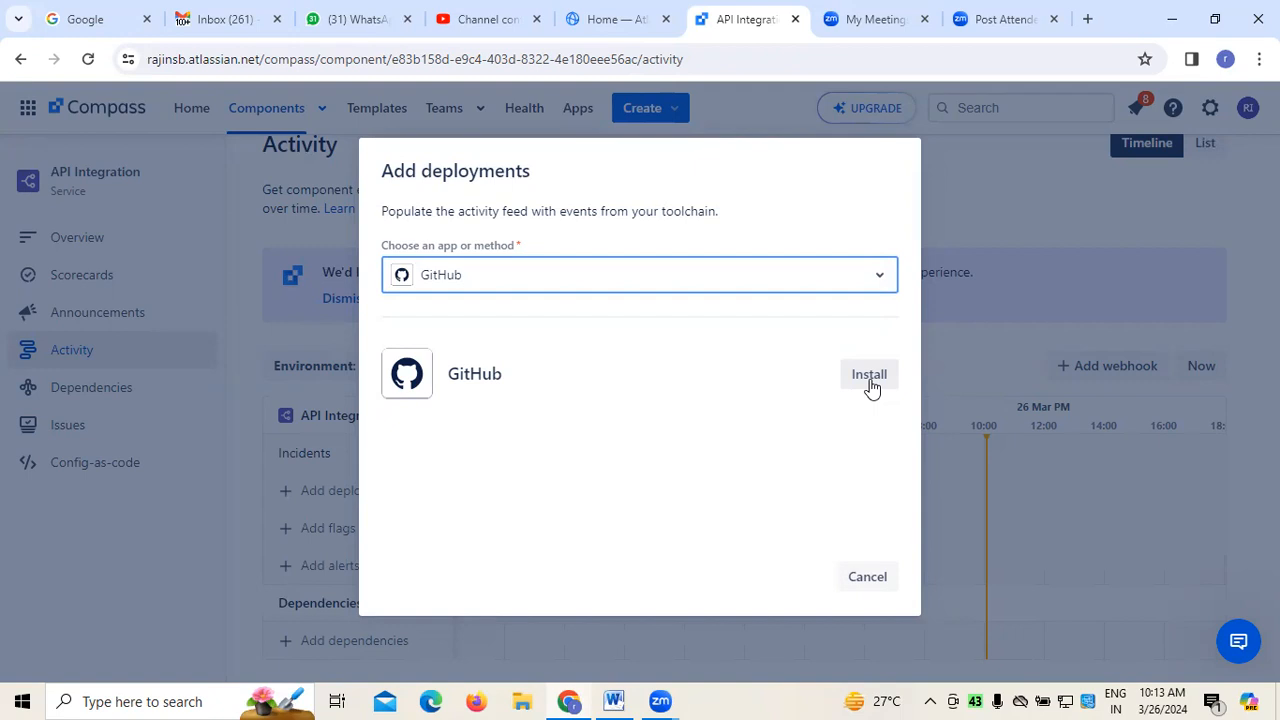
{"action": "left_click", "coordinate": [875, 577]}
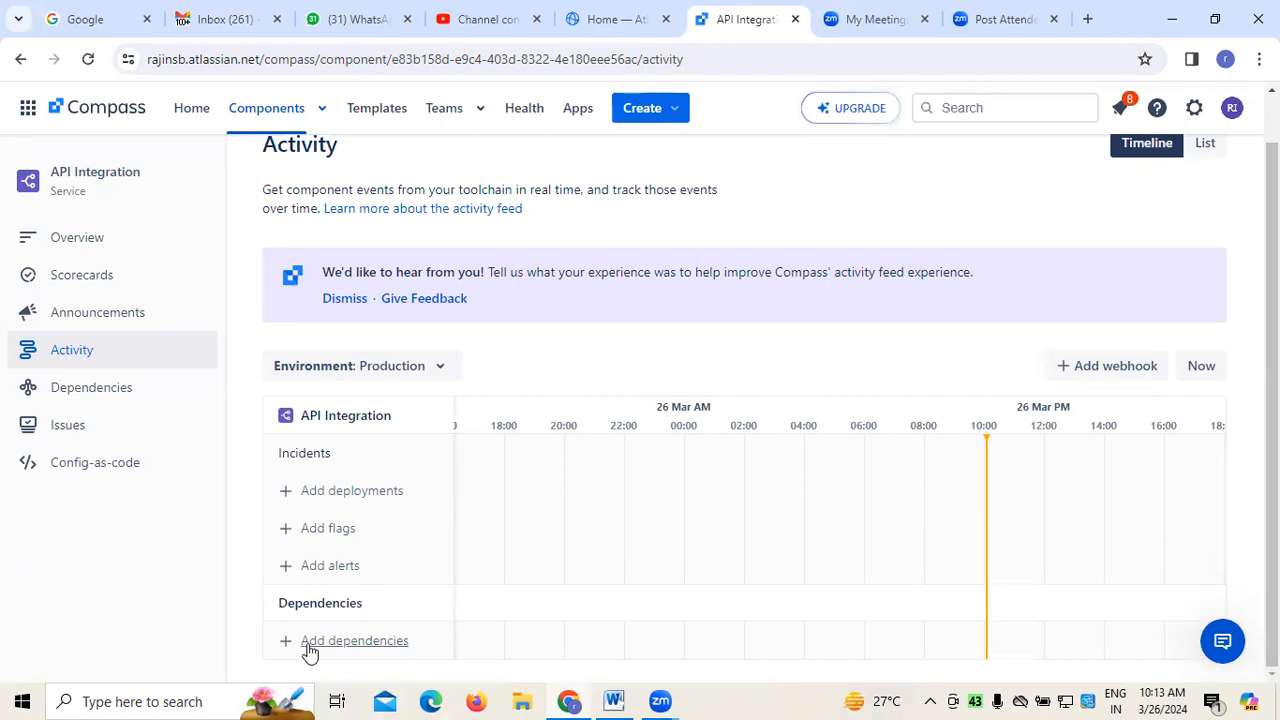
Open the dependency setup for the API Integration component from its activity timeline
{"action": "left_click", "coordinate": [340, 641]}
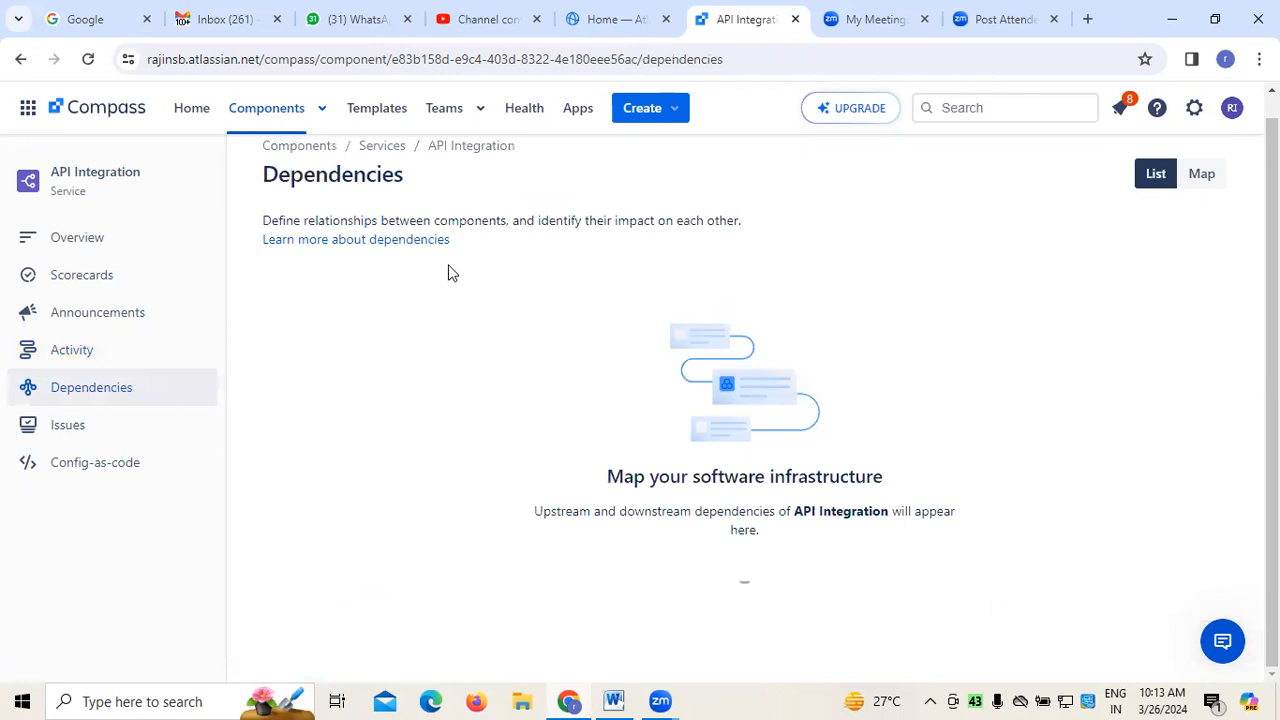
{"action": "scroll", "coordinate": [663, 514], "scroll_direction": "down", "scroll_amount": 1}
{"action": "scroll", "coordinate": [440, 508], "scroll_direction": "down", "scroll_amount": 1}
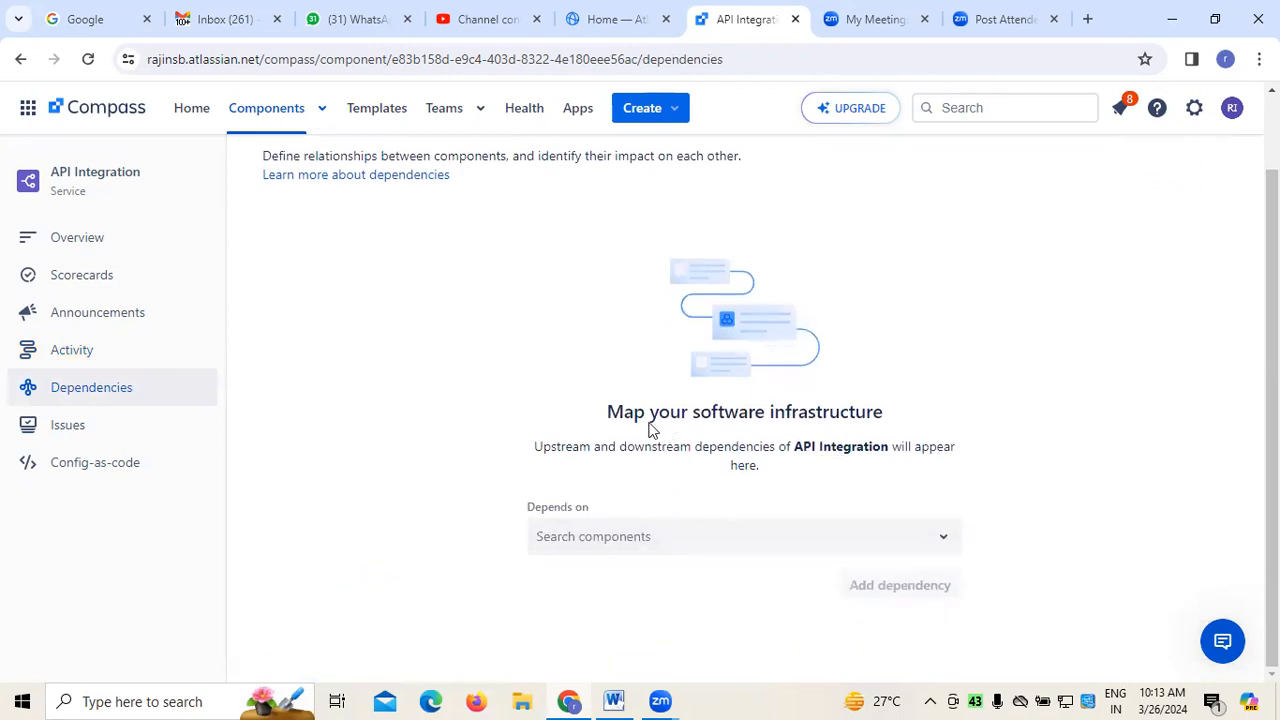
{"action": "left_click", "coordinate": [945, 550]}
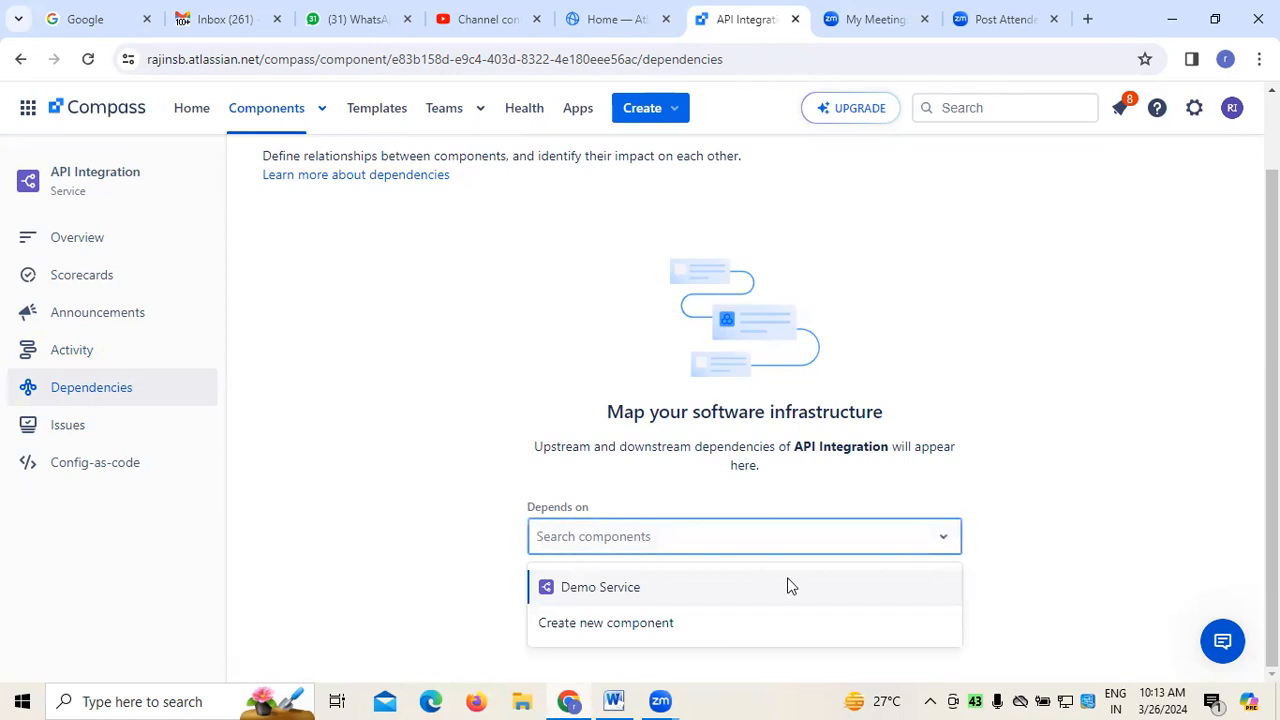
{"action": "left_click", "coordinate": [647, 625]}
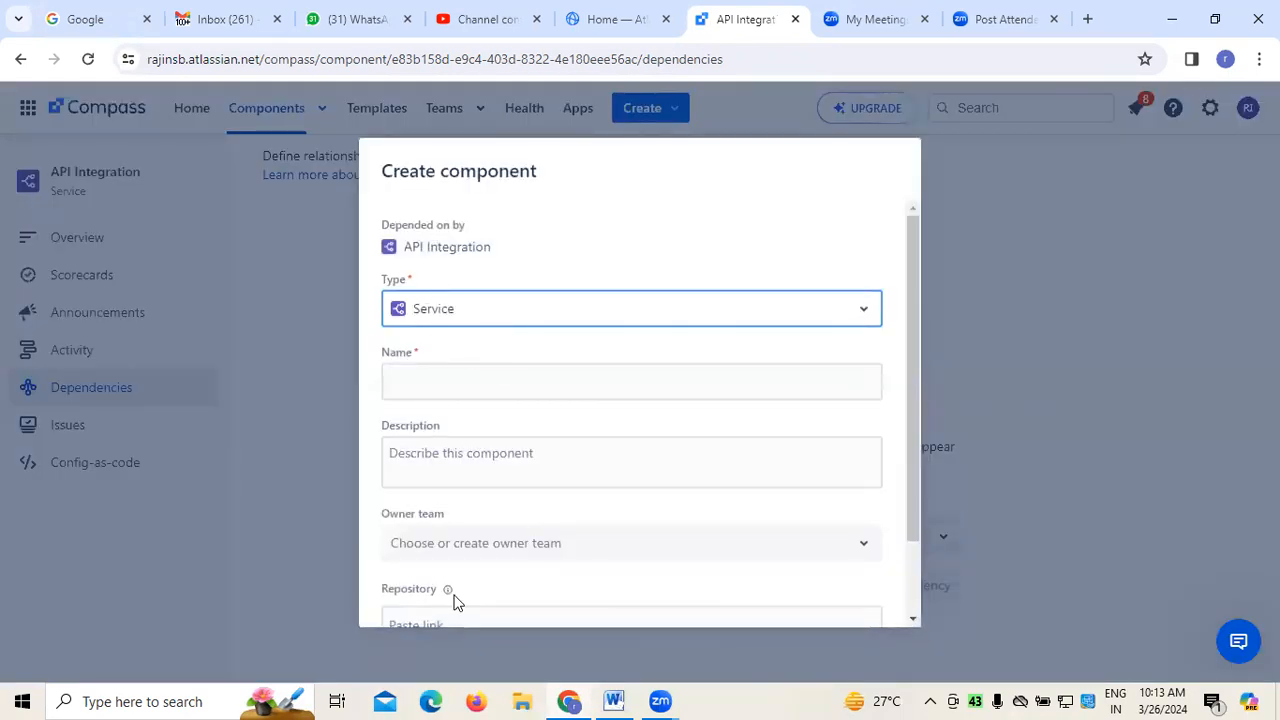
{"action": "scroll", "coordinate": [783, 437], "scroll_direction": "down", "scroll_amount": 2}
{"action": "scroll", "coordinate": [783, 437], "scroll_direction": "up", "scroll_amount": 2}
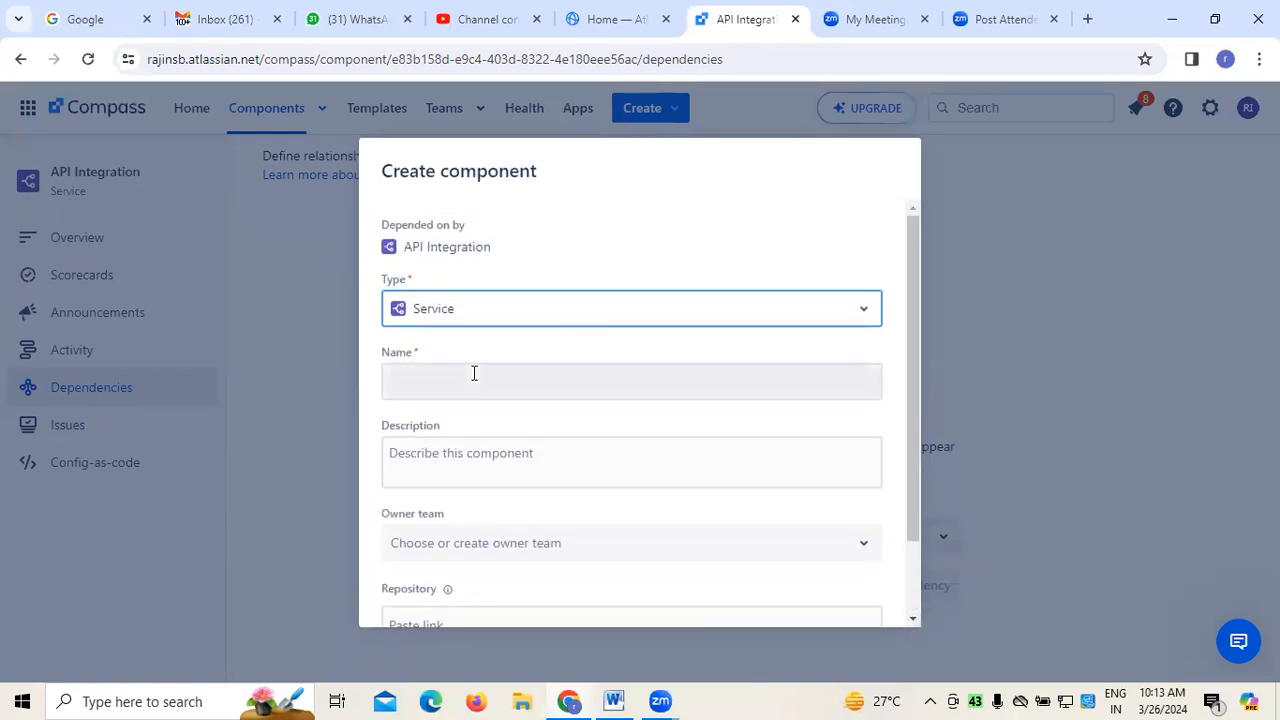
{"action": "scroll", "coordinate": [918, 525], "scroll_direction": "down", "scroll_amount": 3}
{"action": "left_click", "coordinate": [790, 588]}
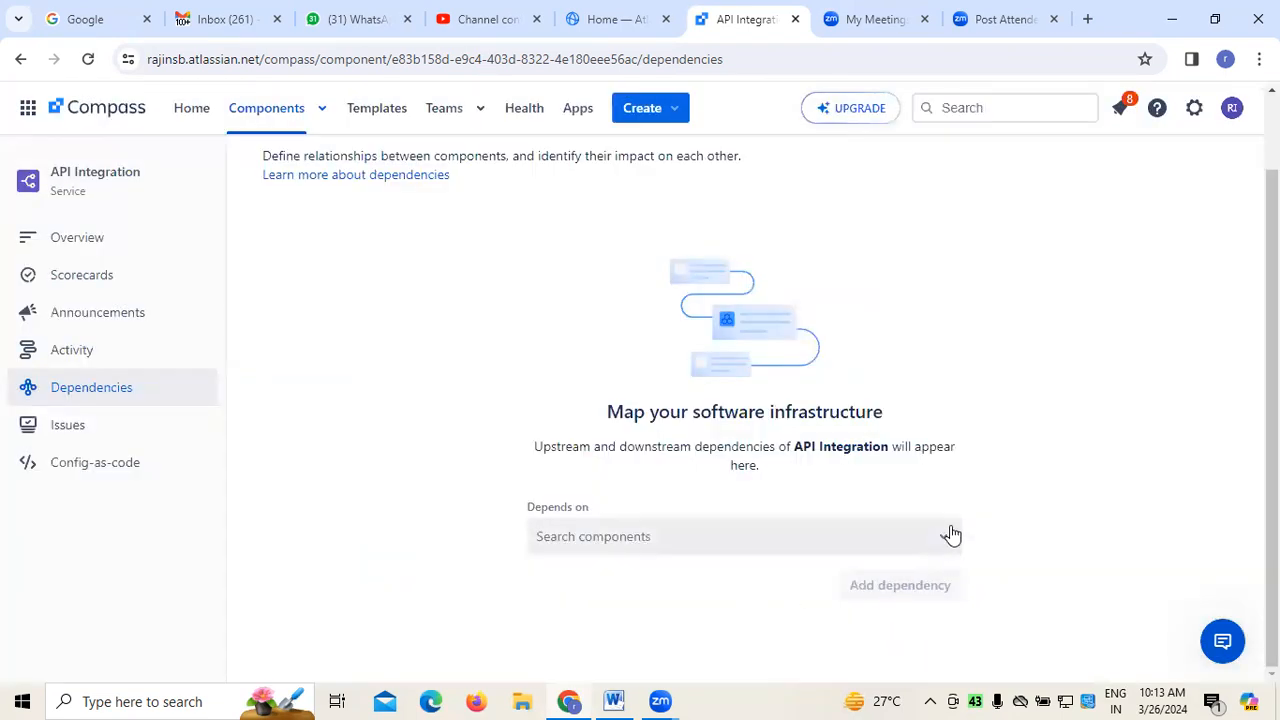
Add Demo Service as a component that API Integration depends on
{"action": "left_click", "coordinate": [950, 535]}
{"action": "left_click", "coordinate": [625, 590]}
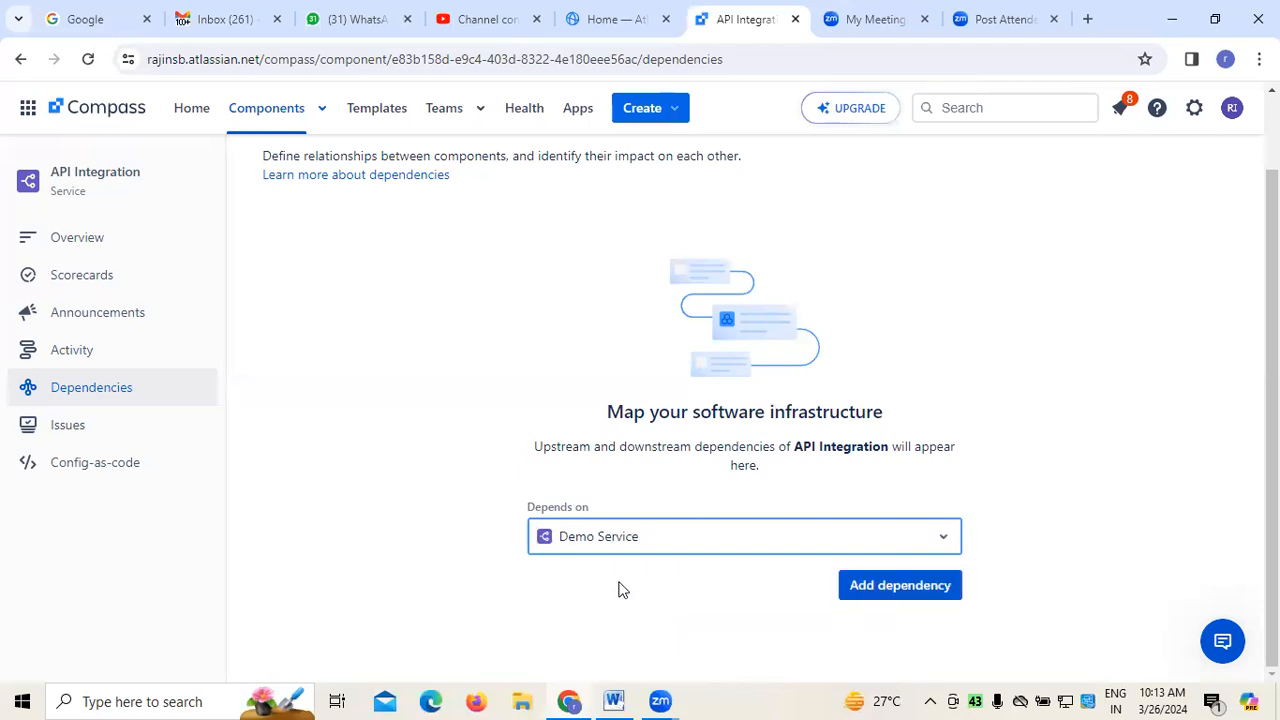
{"action": "left_click", "coordinate": [900, 586]}
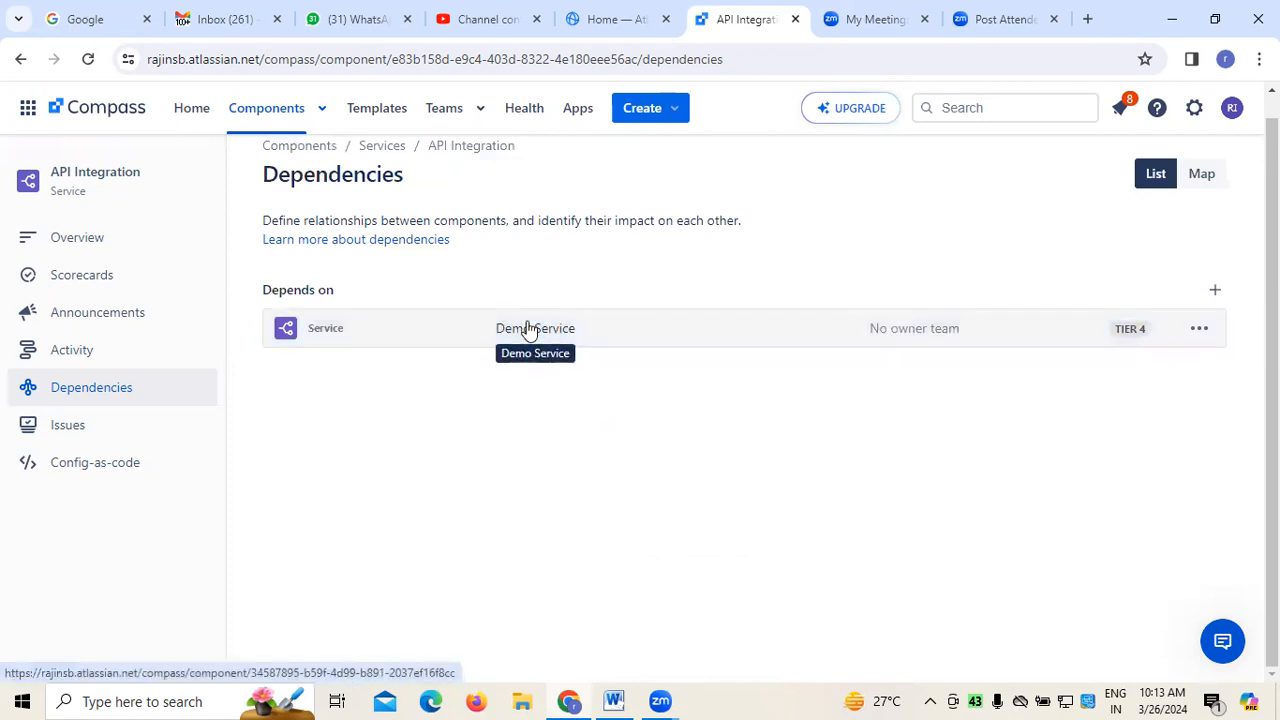
Assign AKITEPOS as the owner team of the Demo Service dependency and show the dependencies as a map
{"action": "left_click", "coordinate": [1199, 334]}
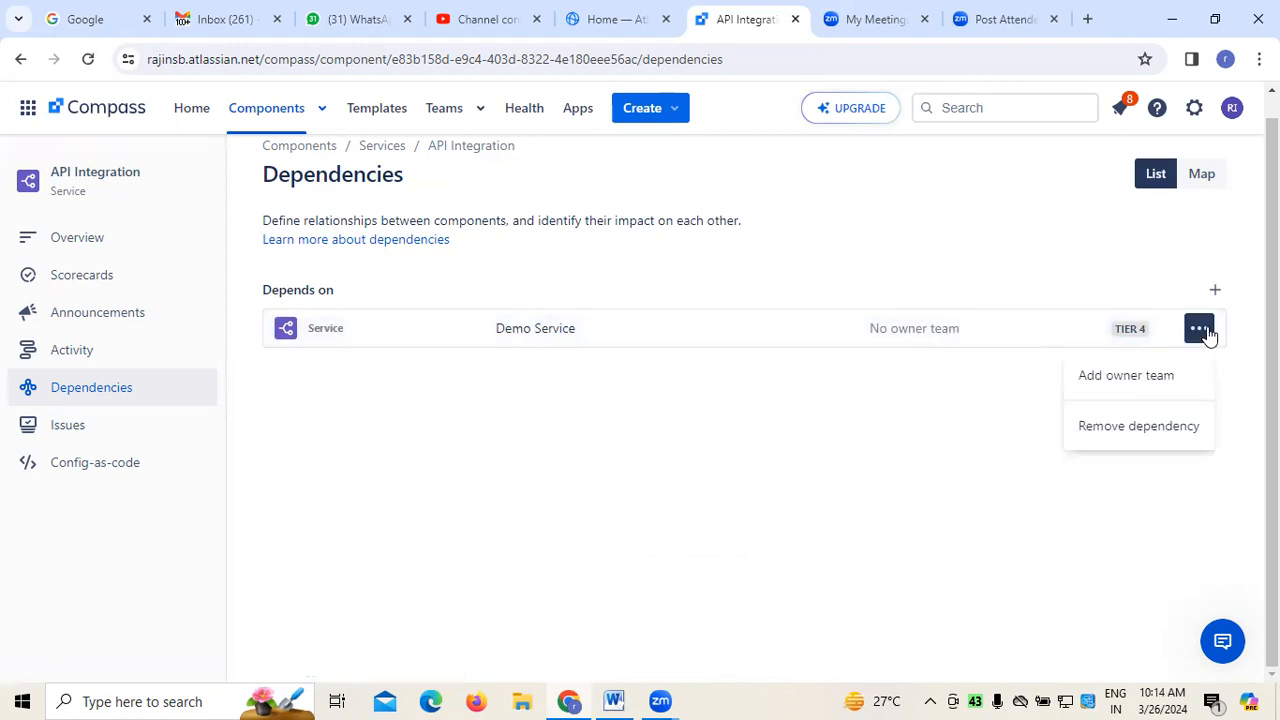
{"action": "left_click", "coordinate": [1123, 383]}
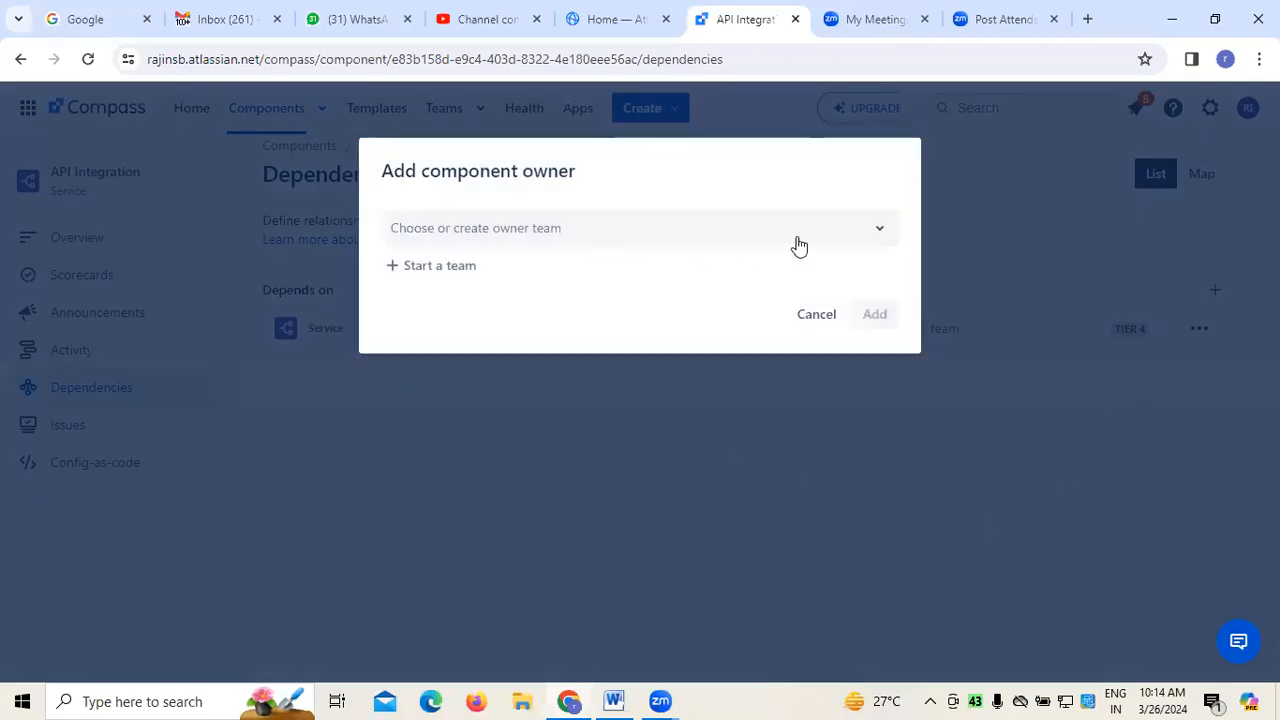
{"action": "left_click", "coordinate": [868, 238]}
{"action": "left_click", "coordinate": [452, 278]}
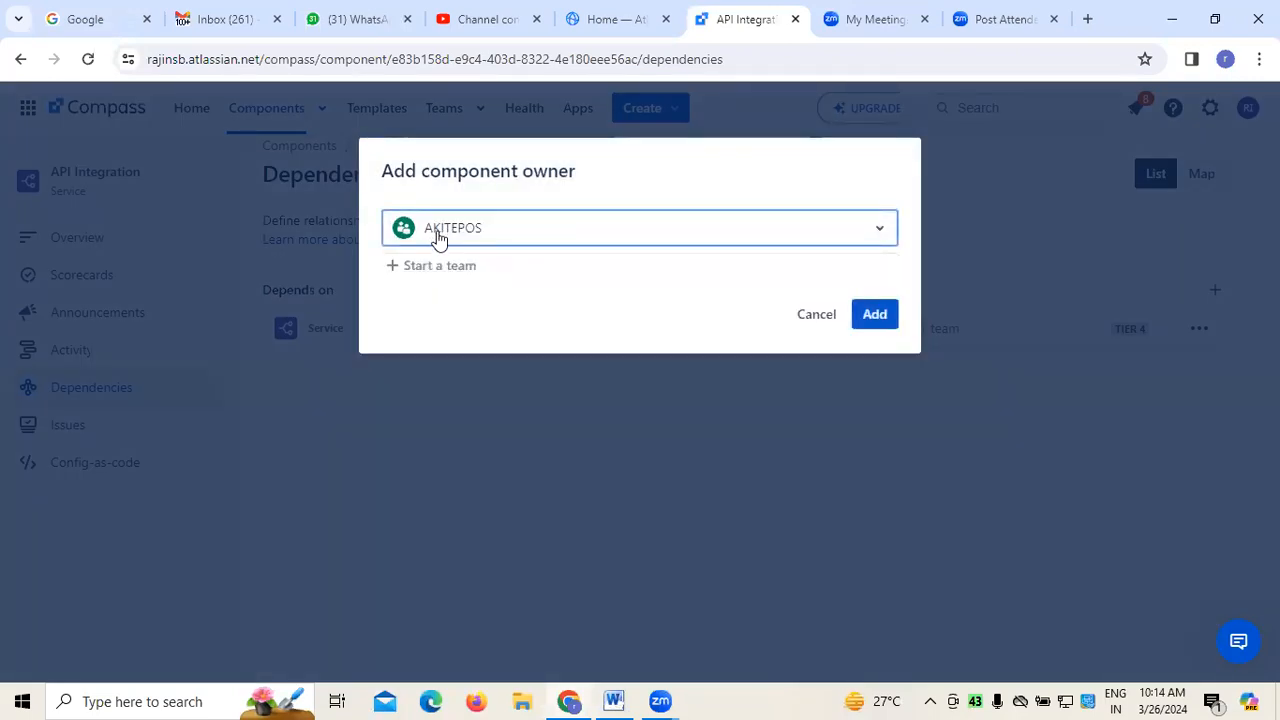
{"action": "left_click", "coordinate": [868, 320]}
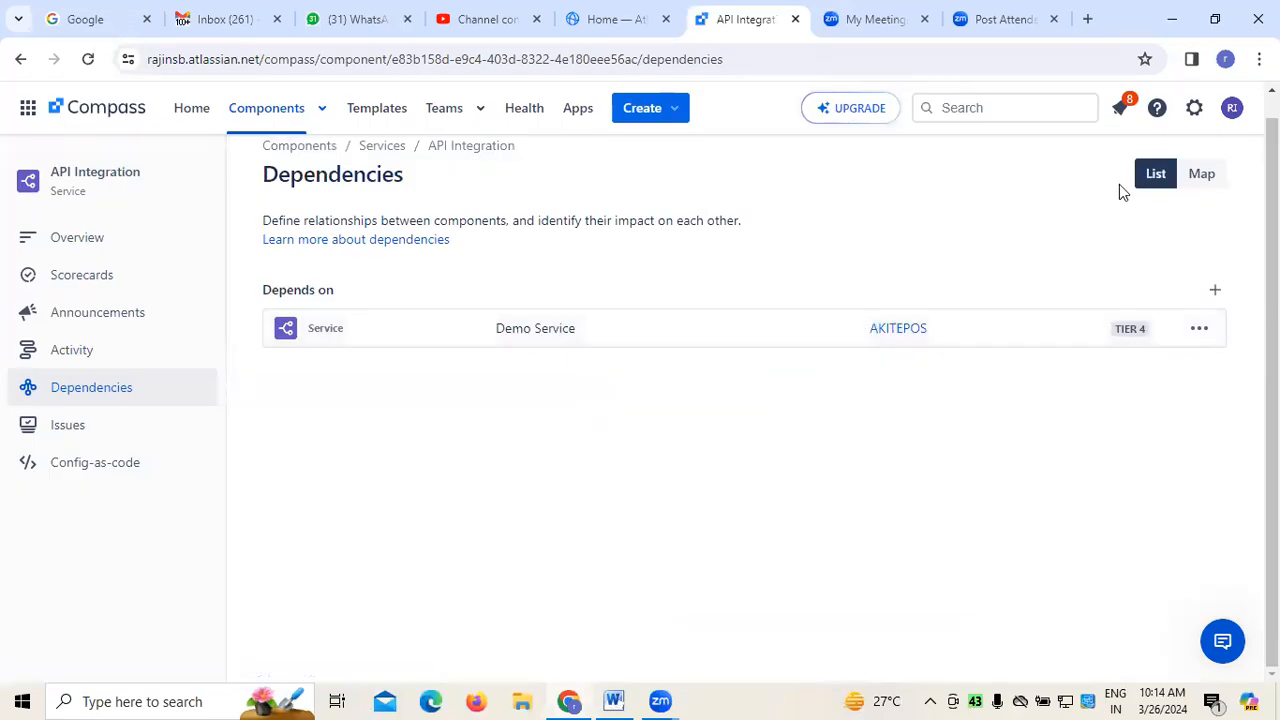
{"action": "left_click", "coordinate": [1201, 177]}
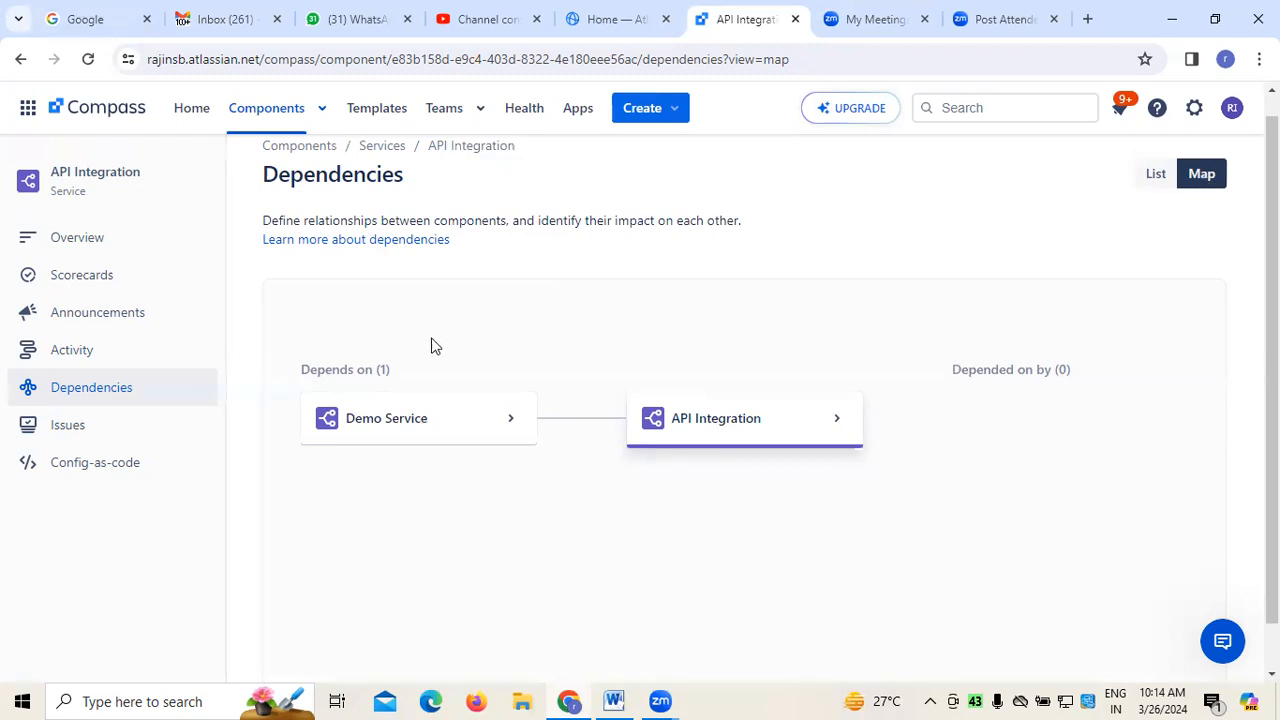
Return to the API Integration component's overview and dismiss the notice about syncing with Jira Service Management
{"action": "left_click", "coordinate": [96, 200]}
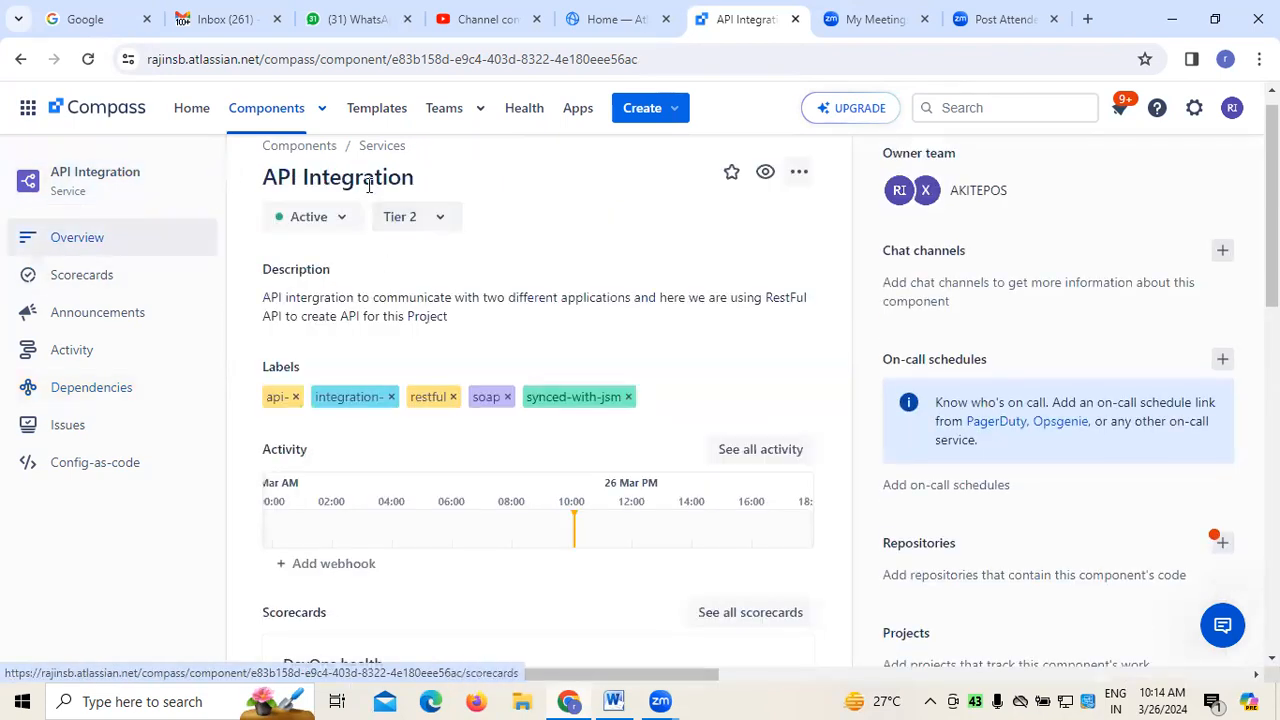
{"action": "scroll", "coordinate": [545, 330], "scroll_direction": "down", "scroll_amount": 2}
{"action": "scroll", "coordinate": [545, 330], "scroll_direction": "down", "scroll_amount": 4}
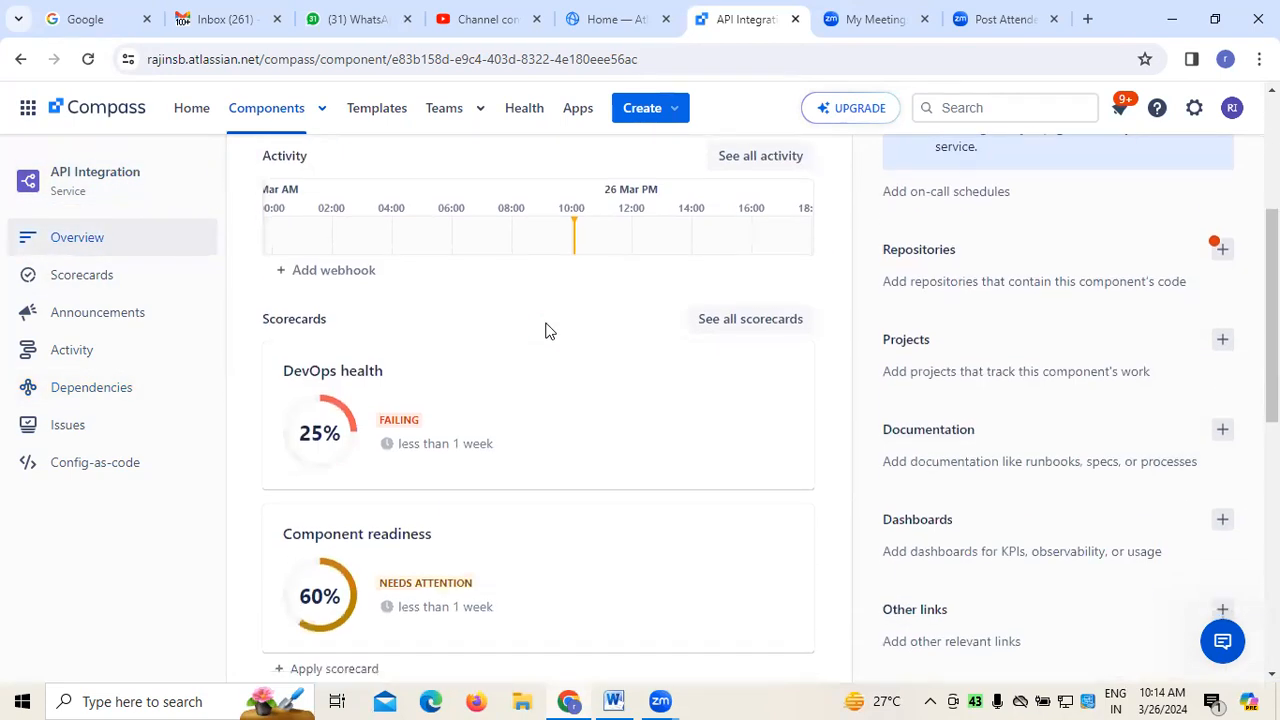
{"action": "scroll", "coordinate": [738, 265], "scroll_direction": "down", "scroll_amount": 4}
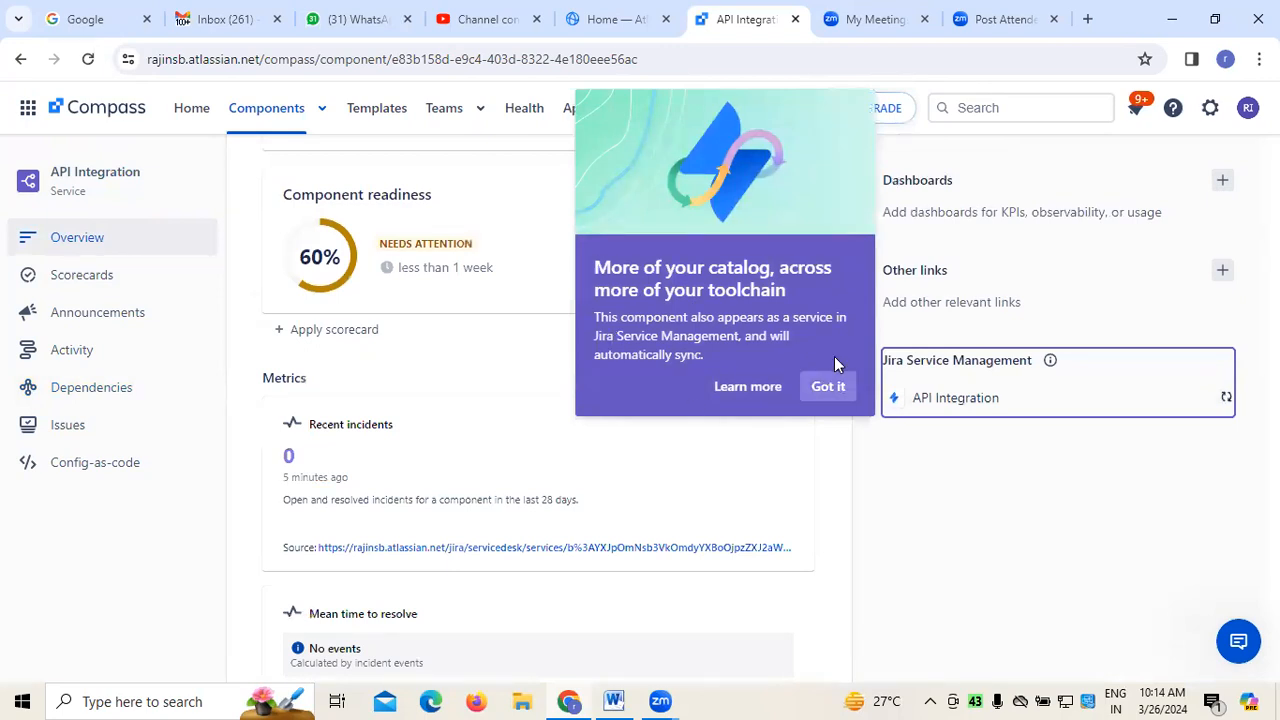
{"action": "left_click", "coordinate": [830, 392]}
Examine the DevOps health and Component readiness scorecards, the metrics and the other details on the API Integration overview
{"action": "scroll", "coordinate": [514, 329], "scroll_direction": "up", "scroll_amount": 3}
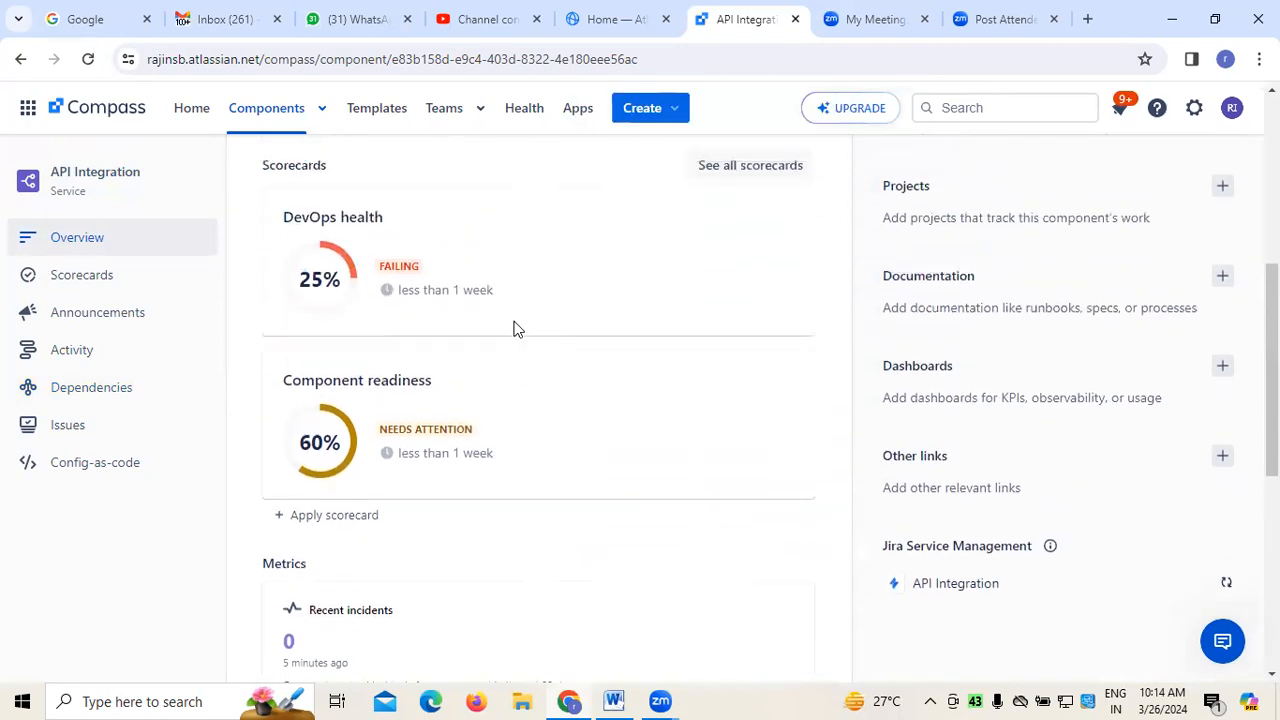
{"action": "scroll", "coordinate": [563, 403], "scroll_direction": "up", "scroll_amount": 1}
{"action": "scroll", "coordinate": [563, 403], "scroll_direction": "up", "scroll_amount": 1}
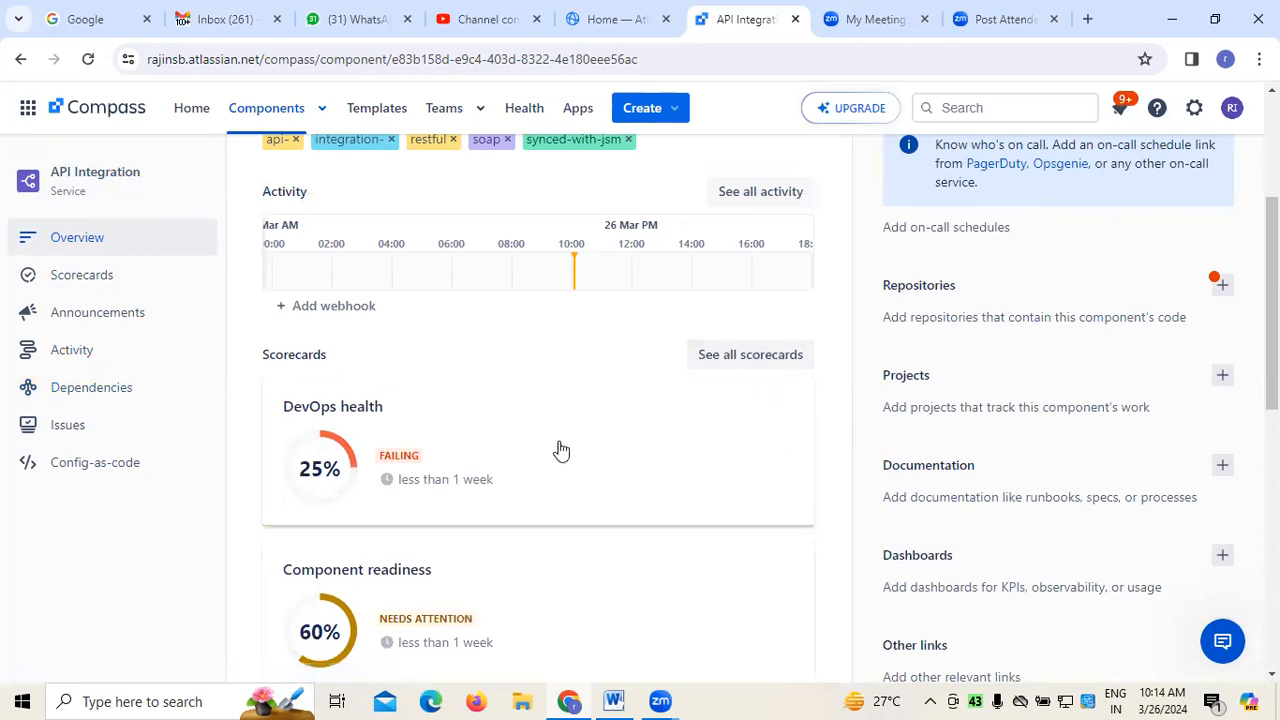
{"action": "scroll", "coordinate": [556, 453], "scroll_direction": "down", "scroll_amount": 1}
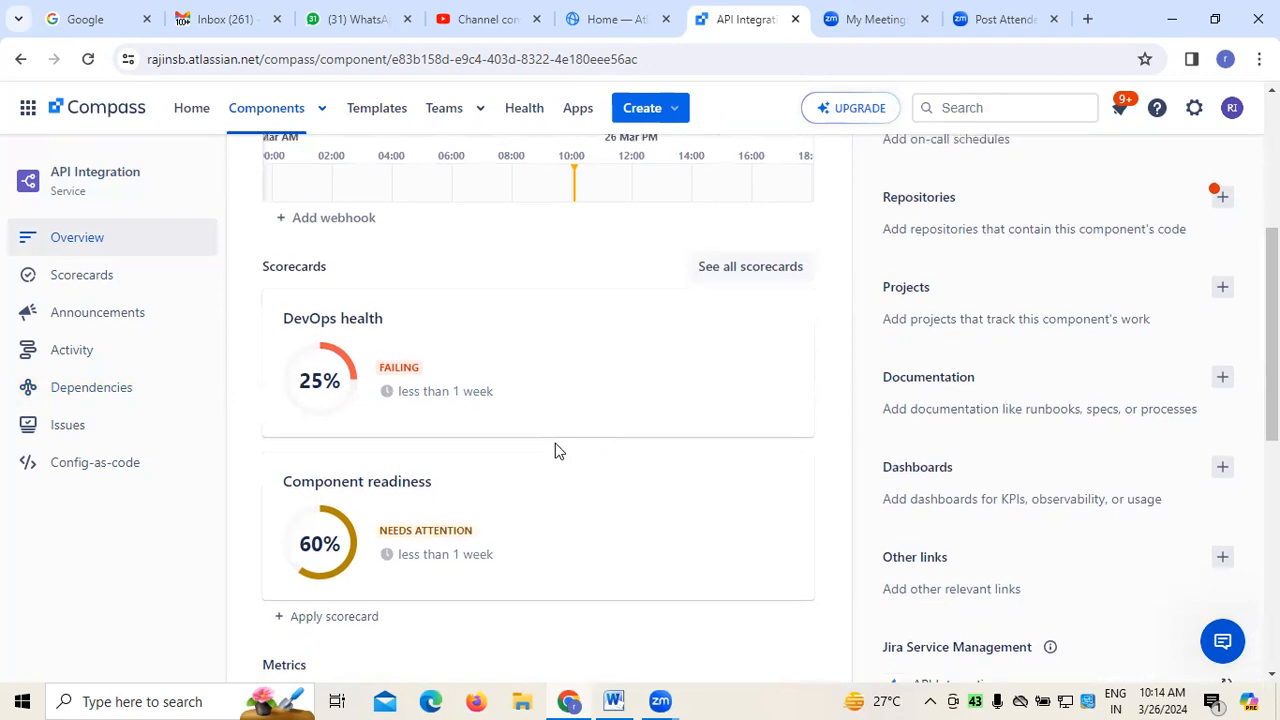
{"action": "scroll", "coordinate": [555, 449], "scroll_direction": "up", "scroll_amount": 4}
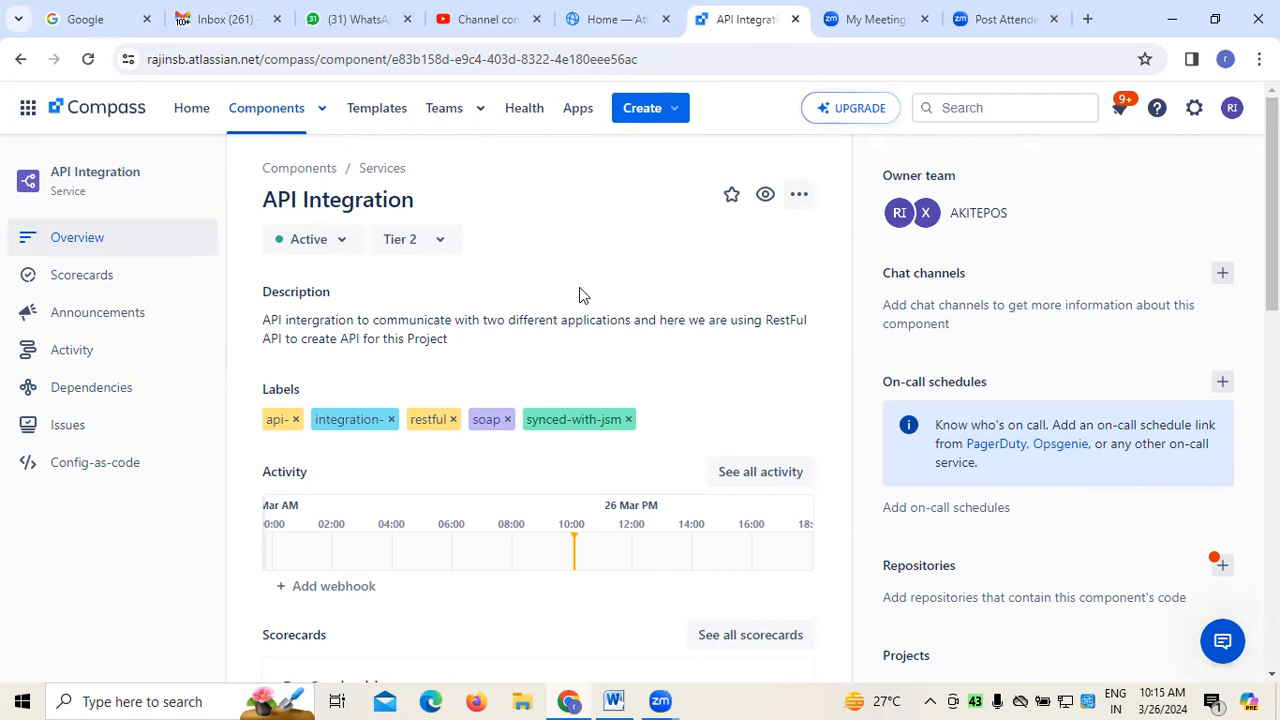
{"action": "scroll", "coordinate": [580, 294], "scroll_direction": "down", "scroll_amount": 4}
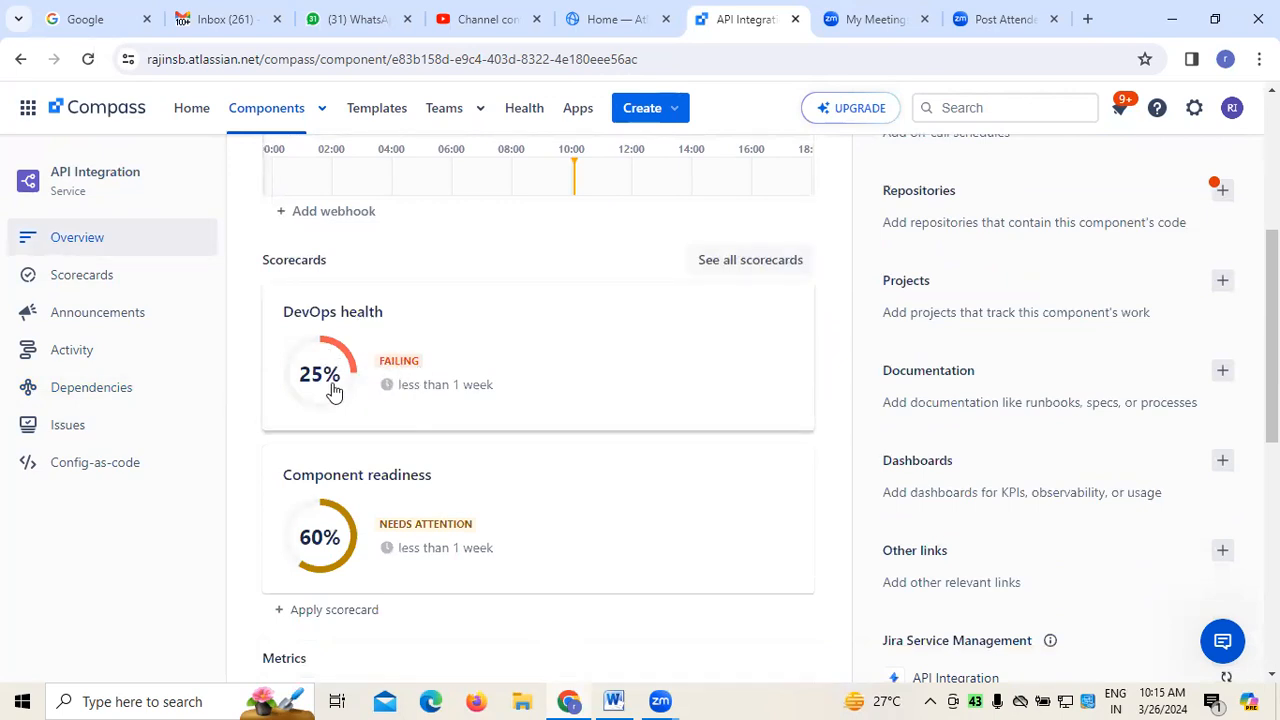
{"action": "scroll", "coordinate": [625, 575], "scroll_direction": "down", "scroll_amount": 2}
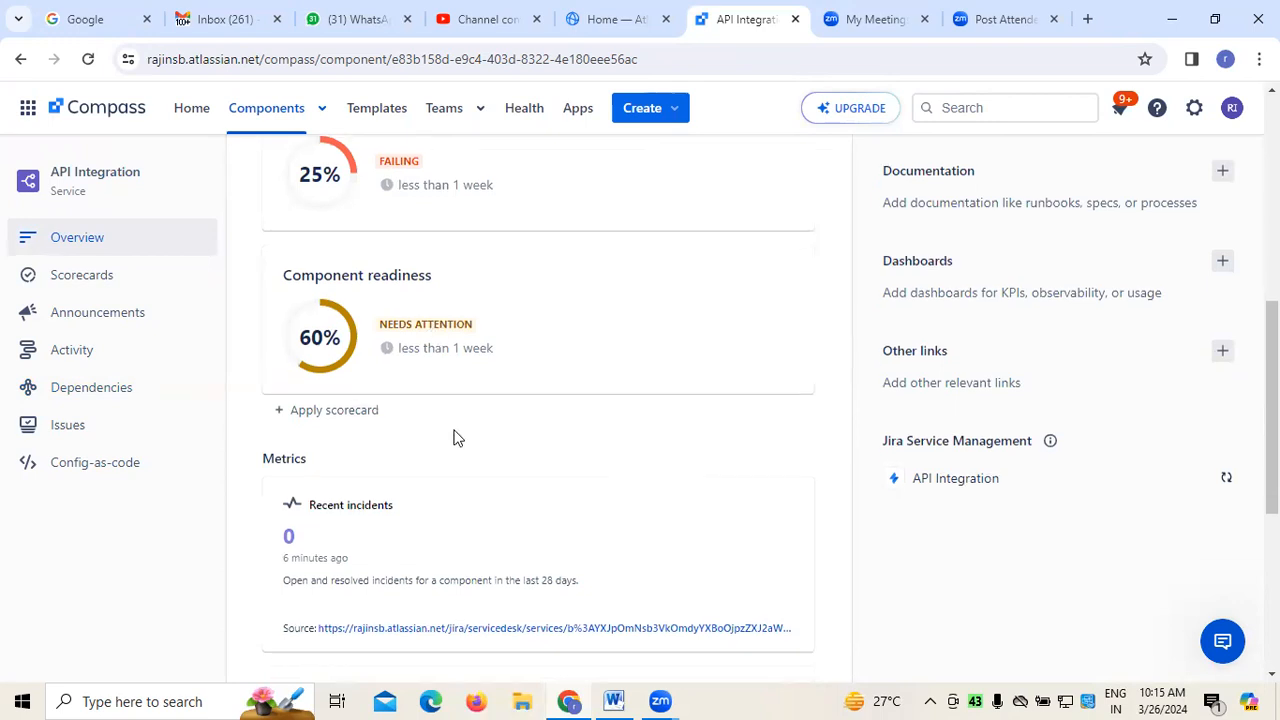
{"action": "scroll", "coordinate": [451, 437], "scroll_direction": "down", "scroll_amount": 5}
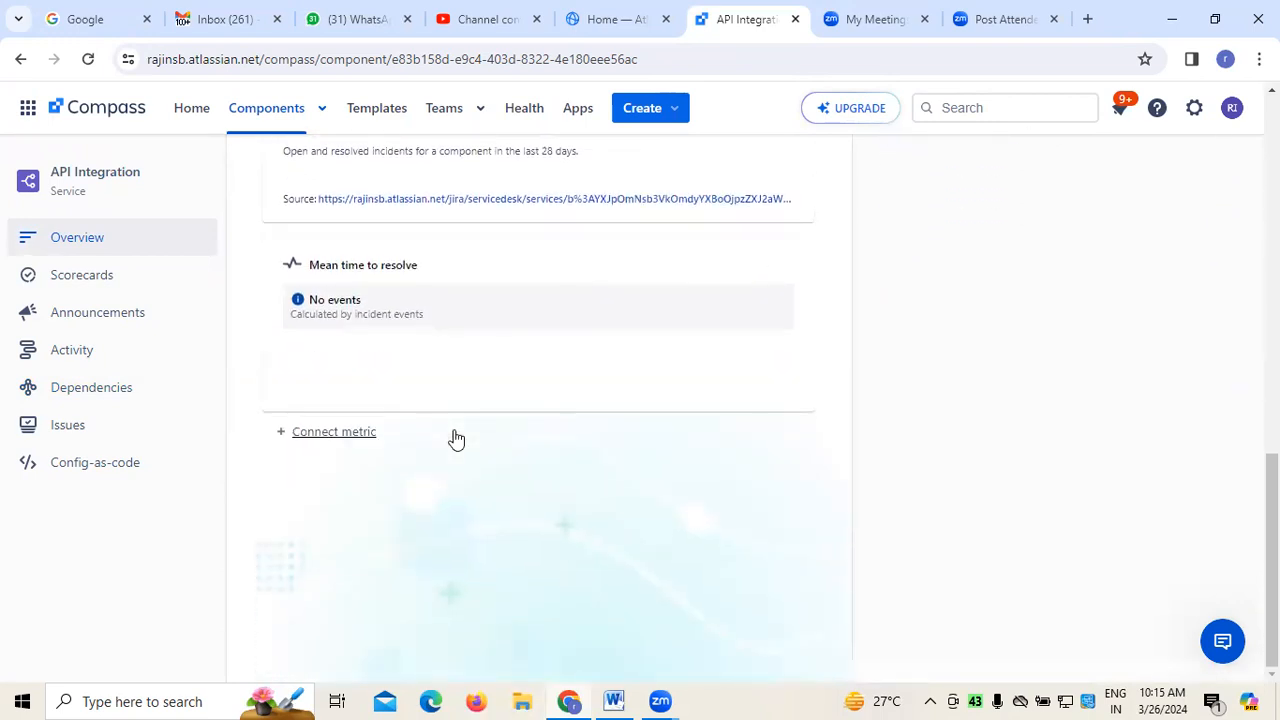
{"action": "scroll", "coordinate": [455, 437], "scroll_direction": "up", "scroll_amount": 8}
{"action": "scroll", "coordinate": [455, 437], "scroll_direction": "up", "scroll_amount": 1}
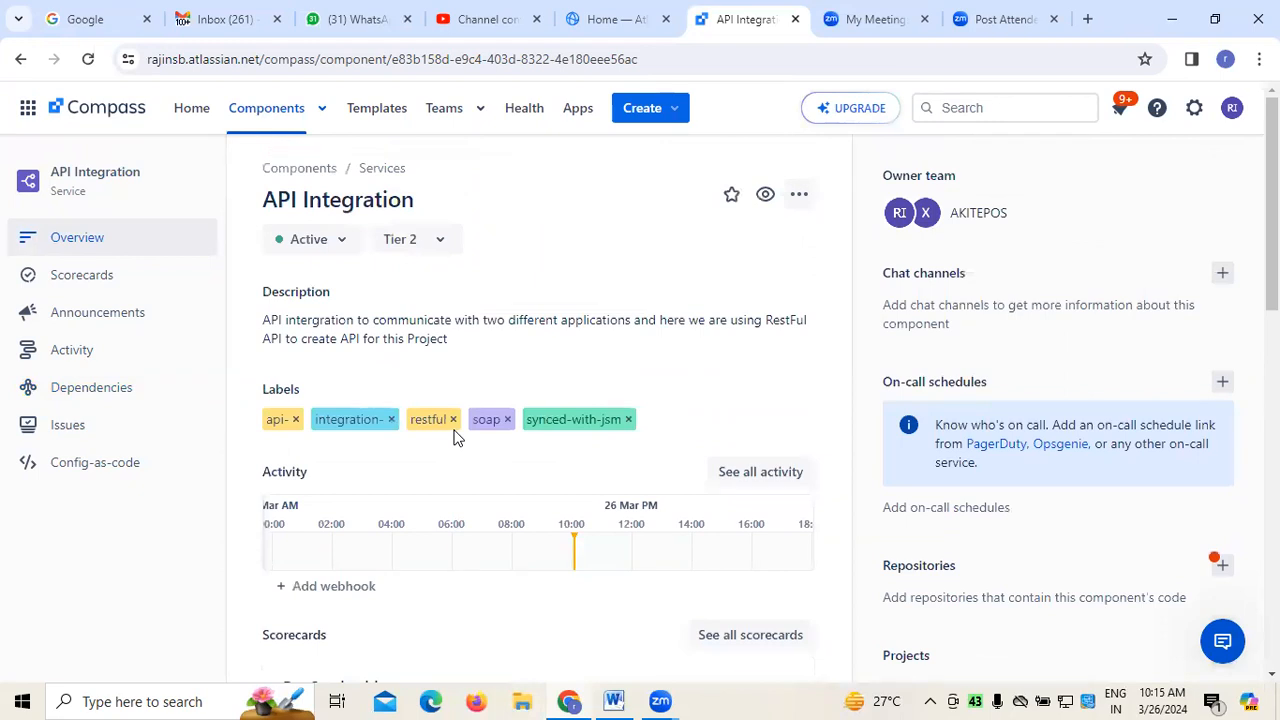